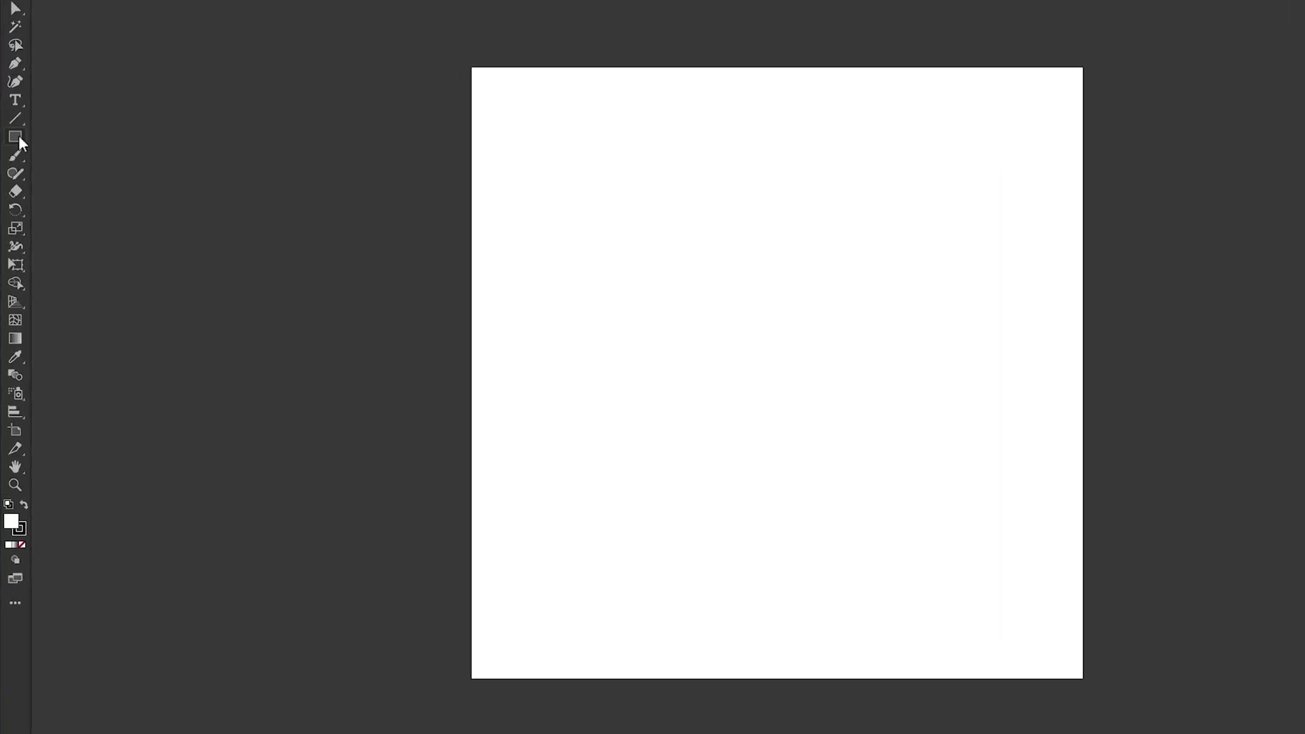
Step: Draw a rectangle exactly 400 px wide and 25 px high near the top of the artboard
right_click(18, 134)
left_click(69, 138)
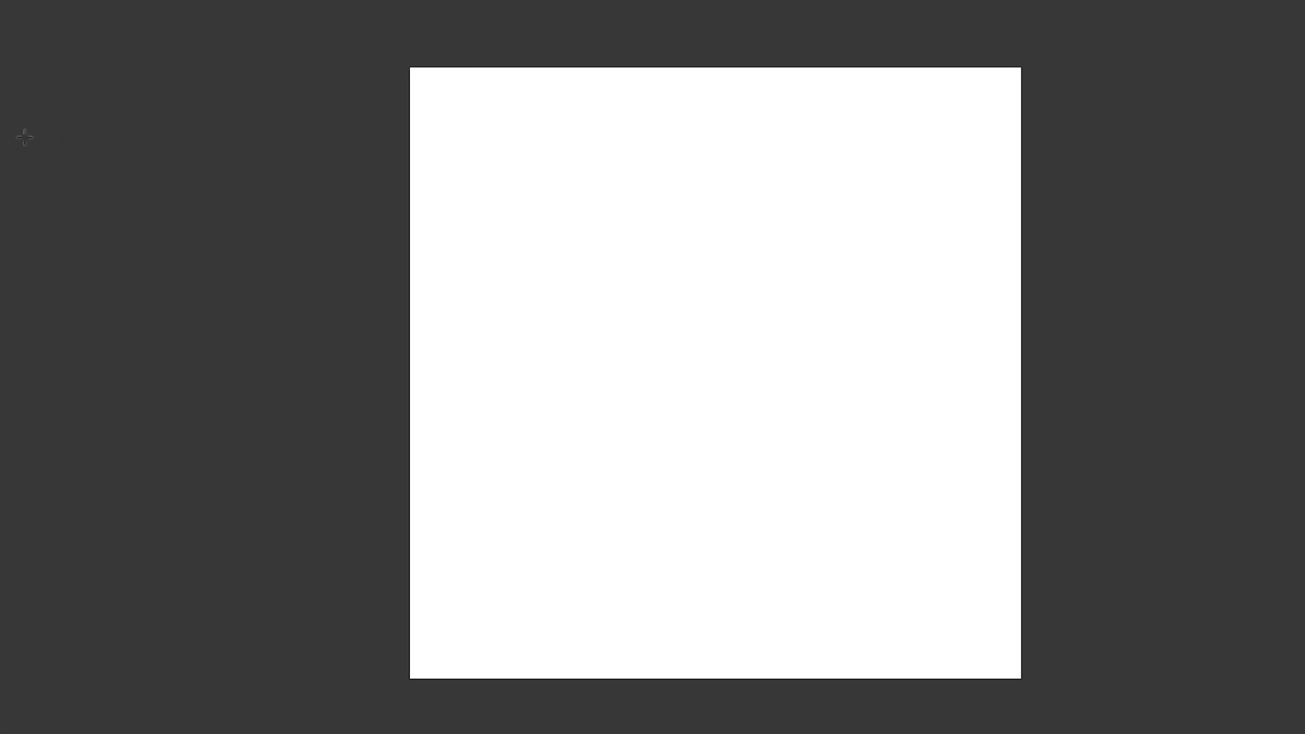
left_click(452, 109)
type("400")
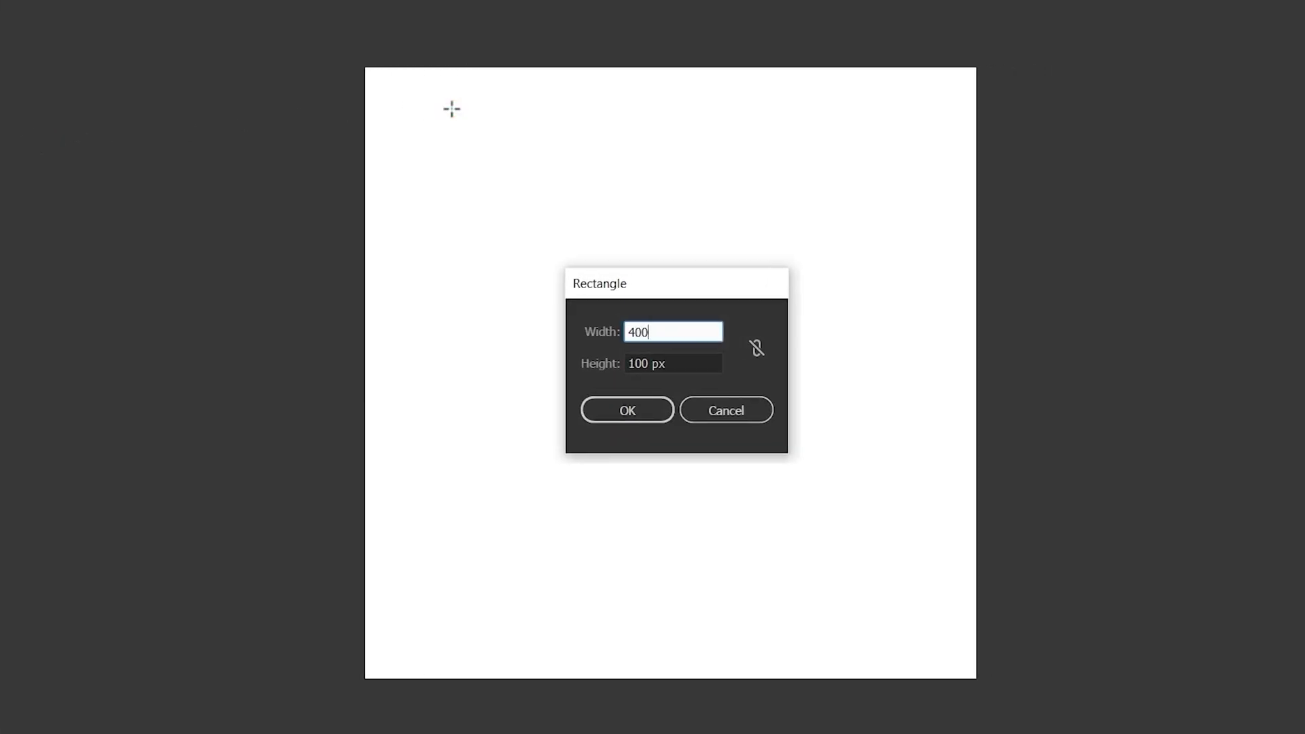
key("Tab")
type("25")
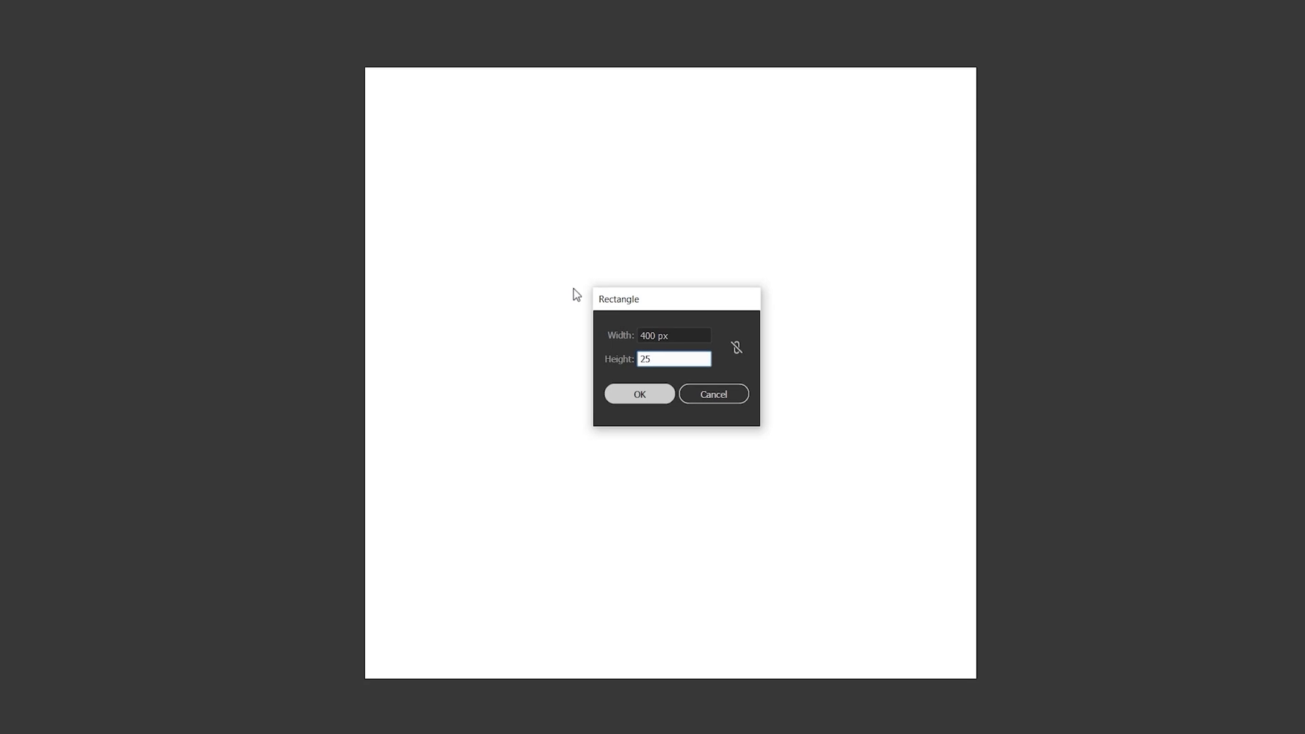
left_click(645, 395)
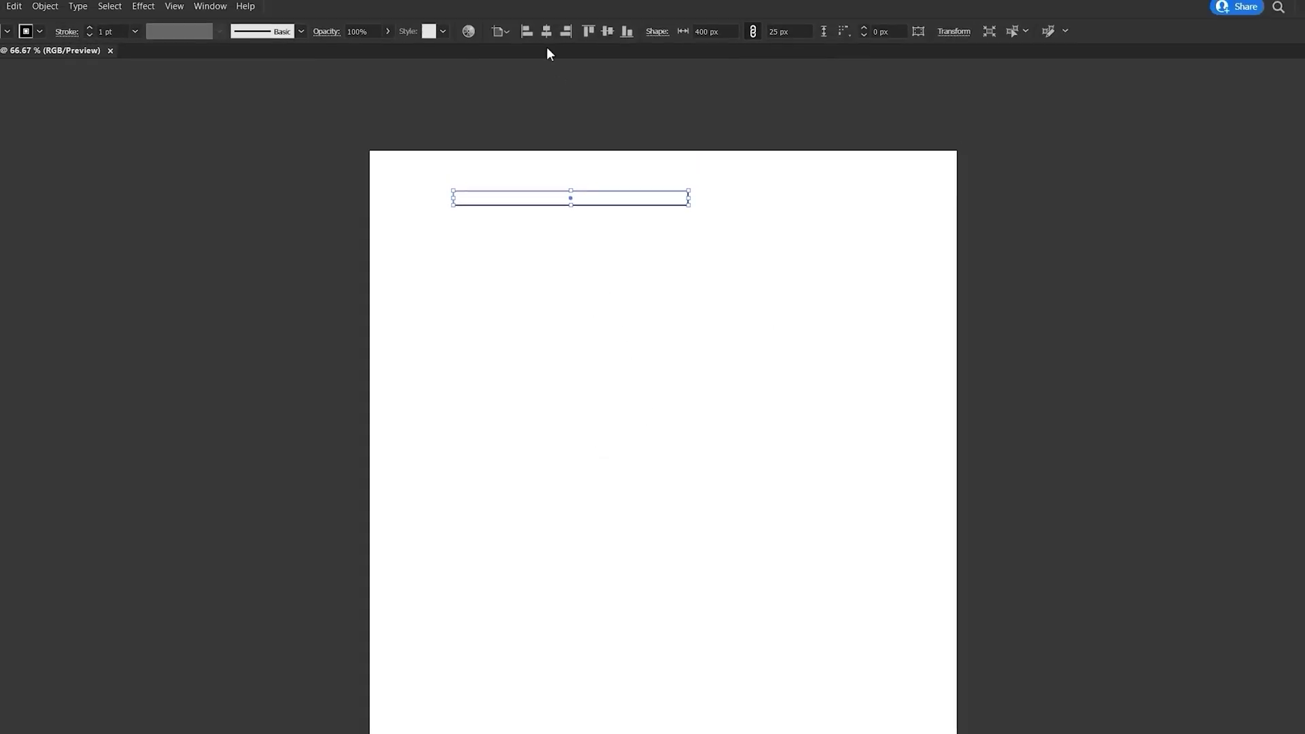
Step: Centre the bar horizontally and add a Transform effect making 8 copies, each moved 25 px down
left_click(545, 37)
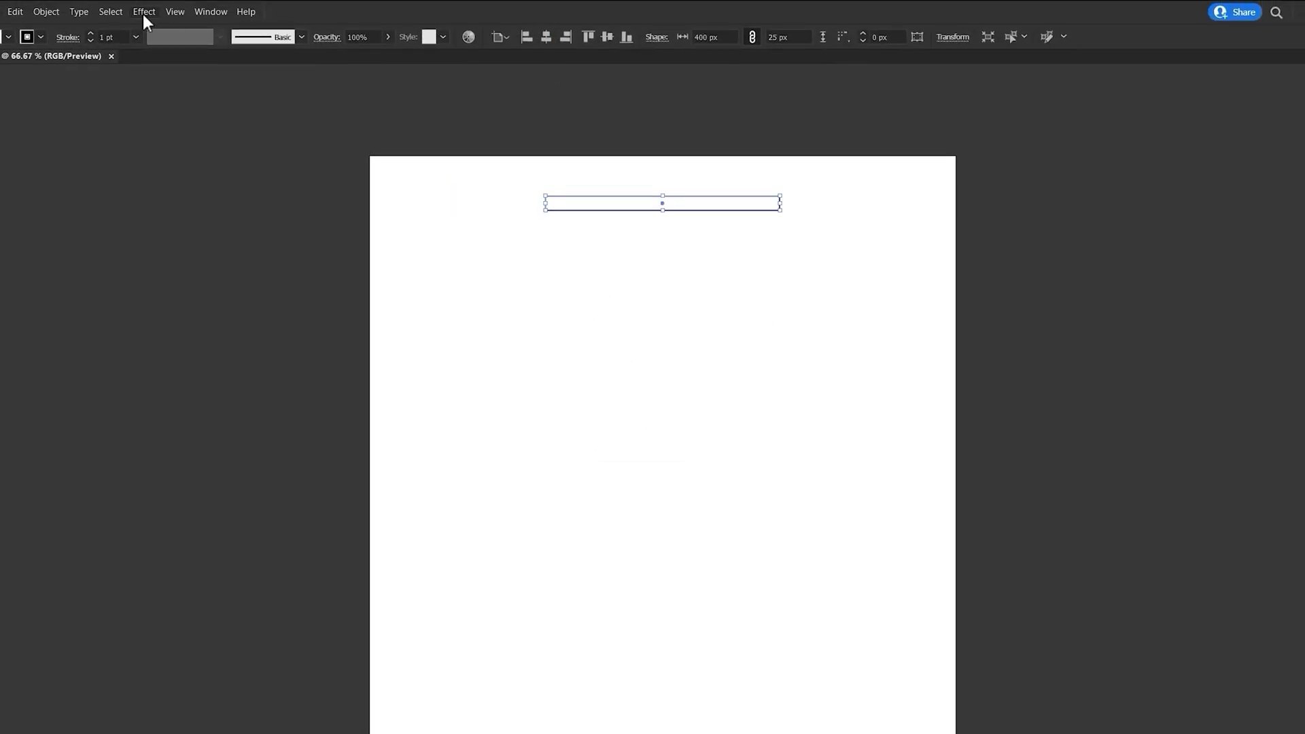
left_click(144, 12)
mouse_move(187, 142)
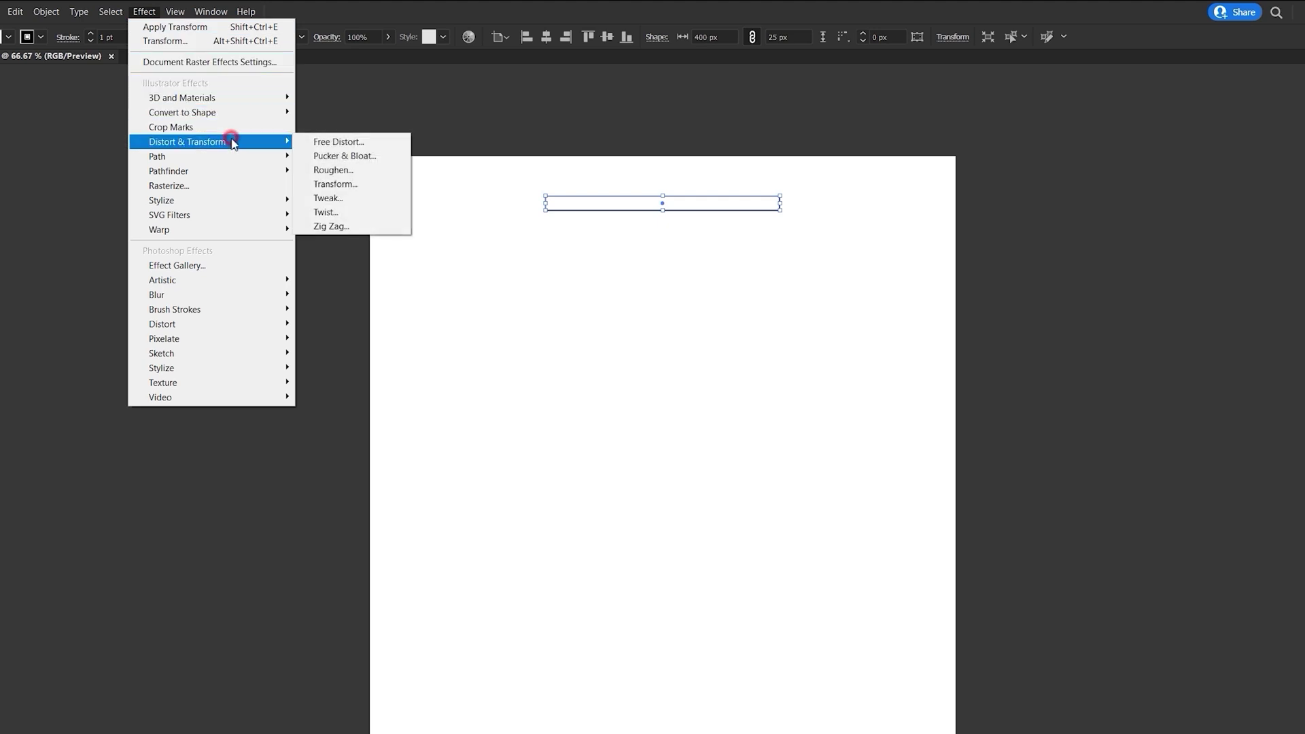
left_click(337, 183)
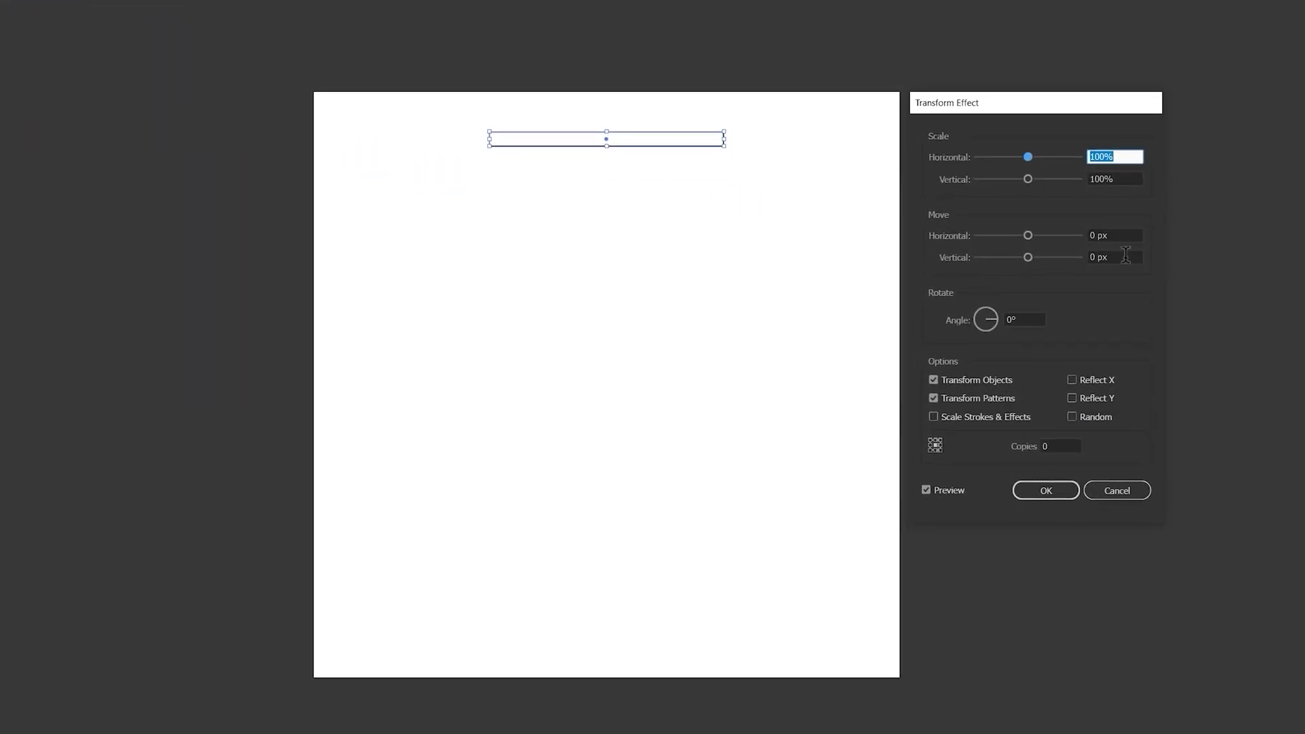
left_click(1125, 255)
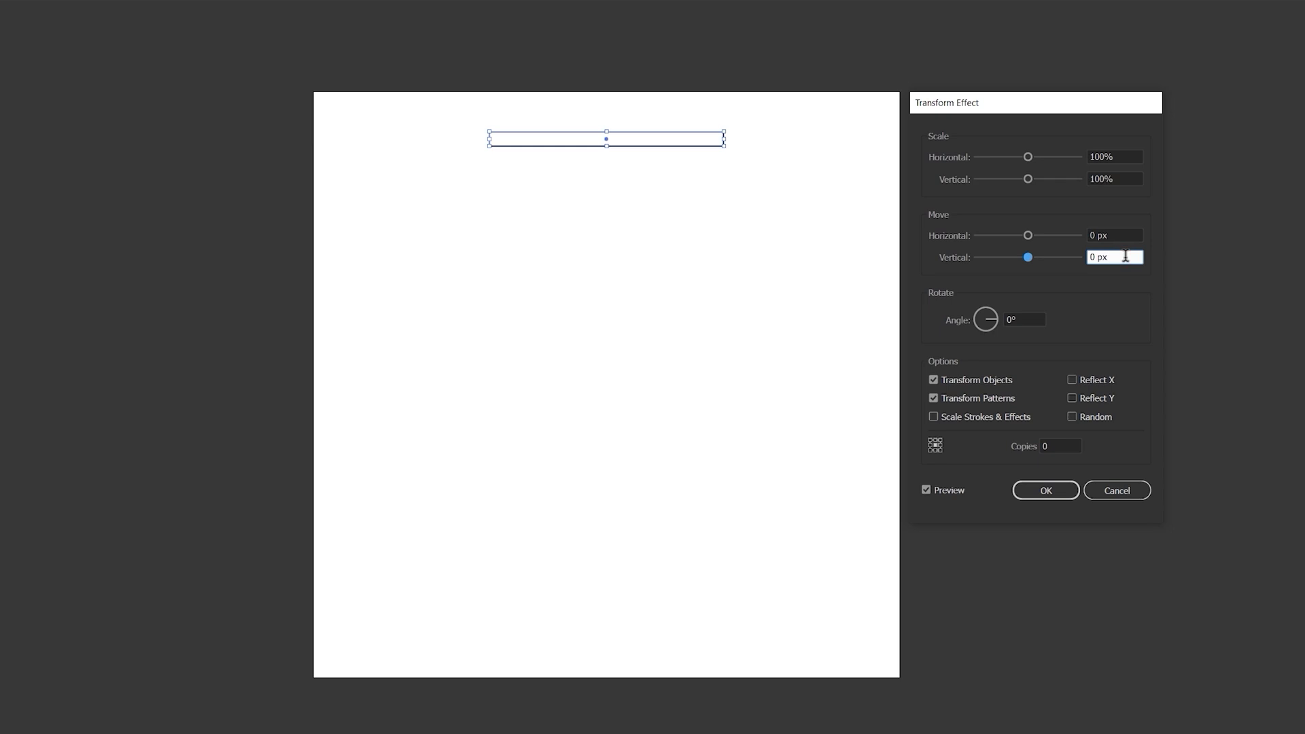
type("25")
left_click(1073, 446)
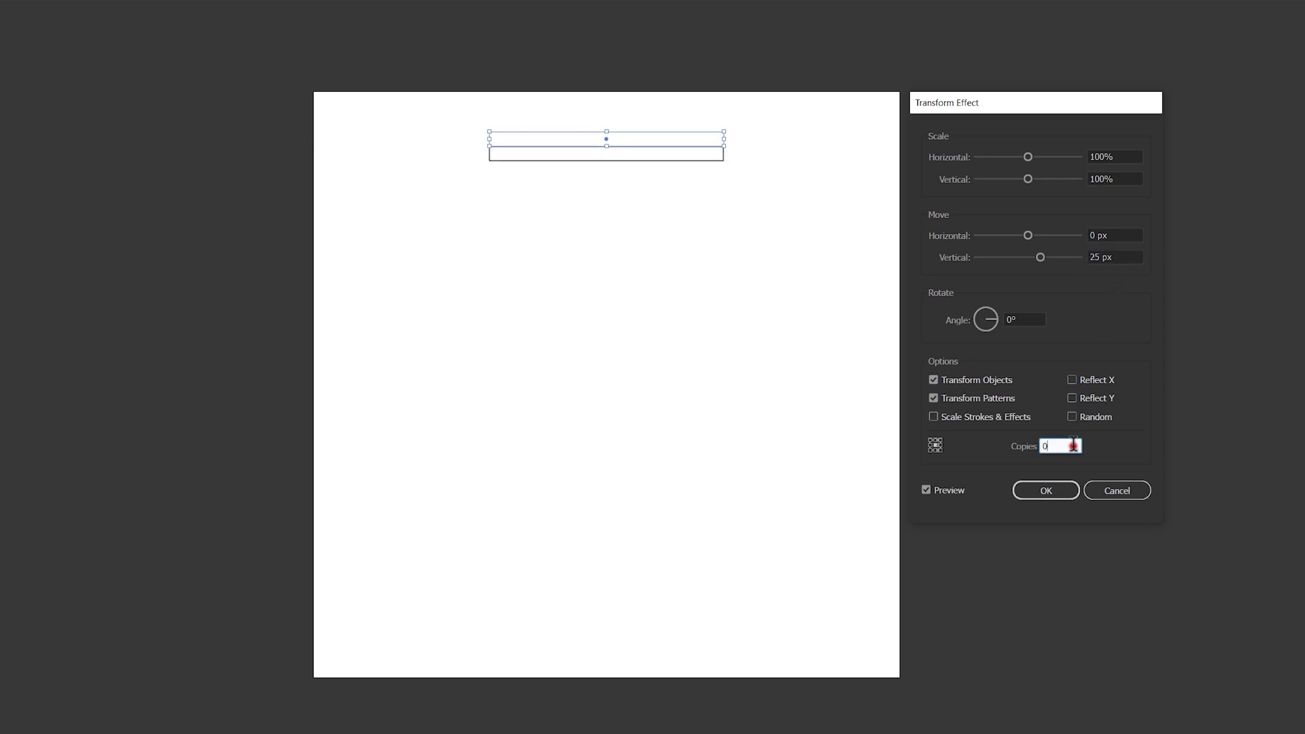
key("Up")
key("Up")
key("Up")
key("Up")
key("Up")
key("Up")
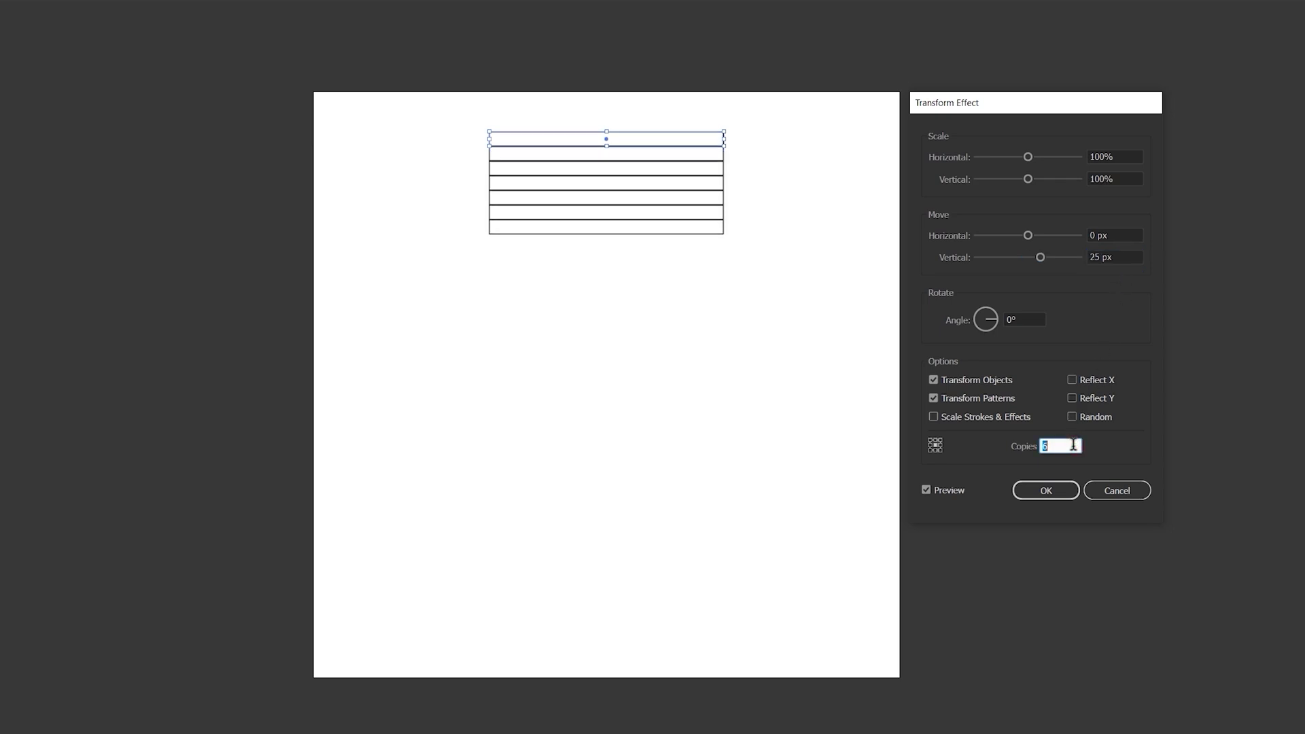
key("Up")
key("Up")
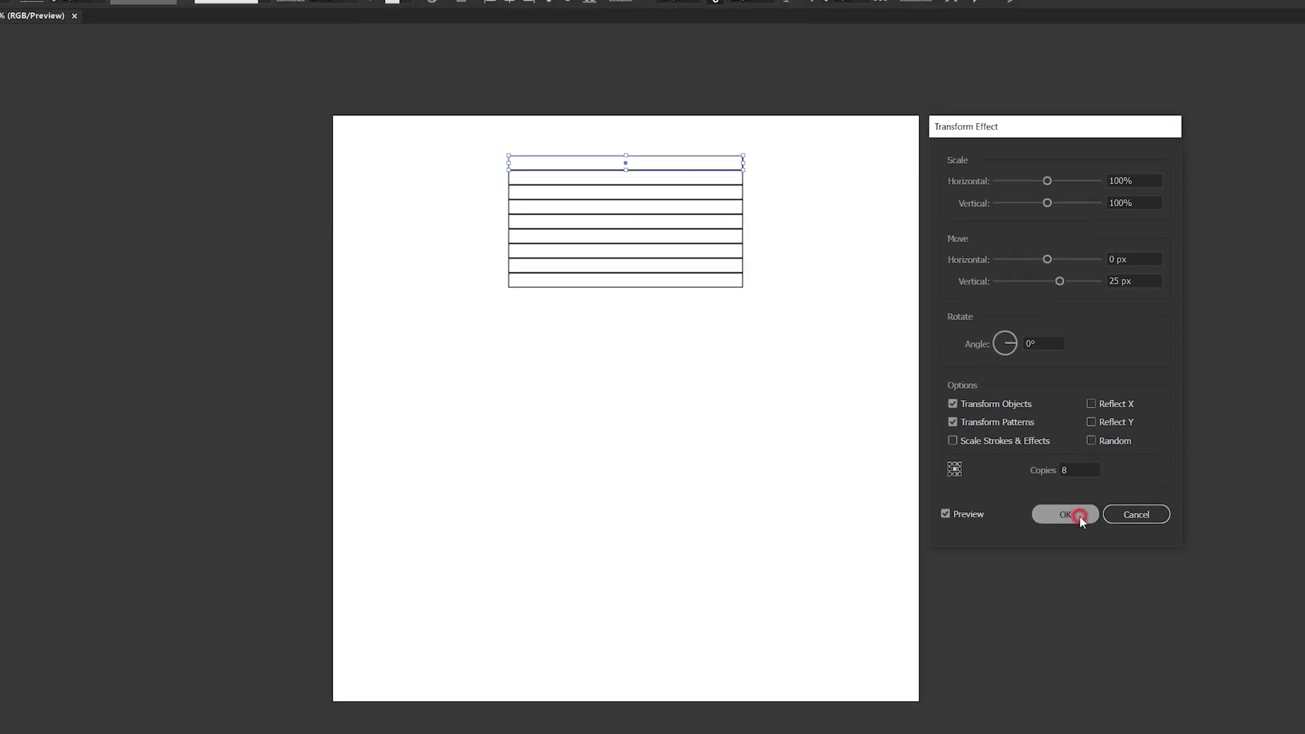
left_click(1063, 494)
Step: Expand the Transform effect's appearance and ungroup the copies into separate bars
left_click(42, 10)
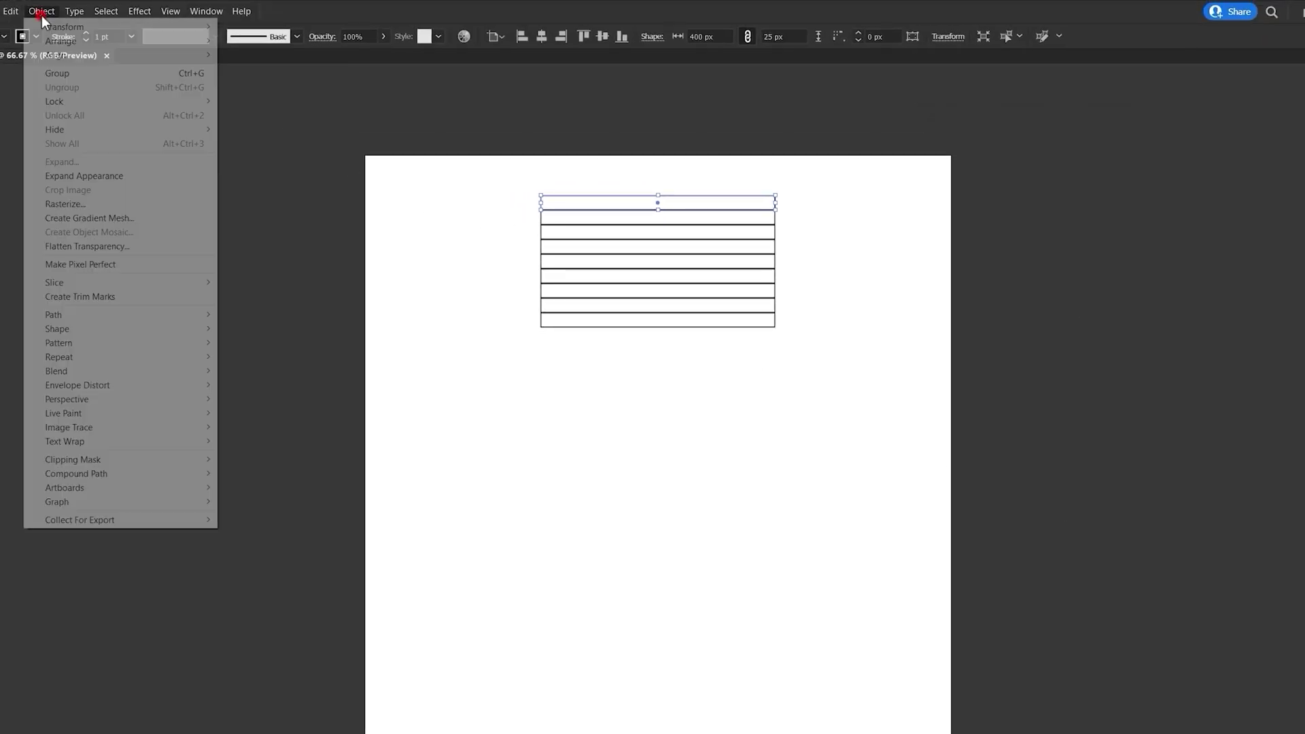
left_click(120, 176)
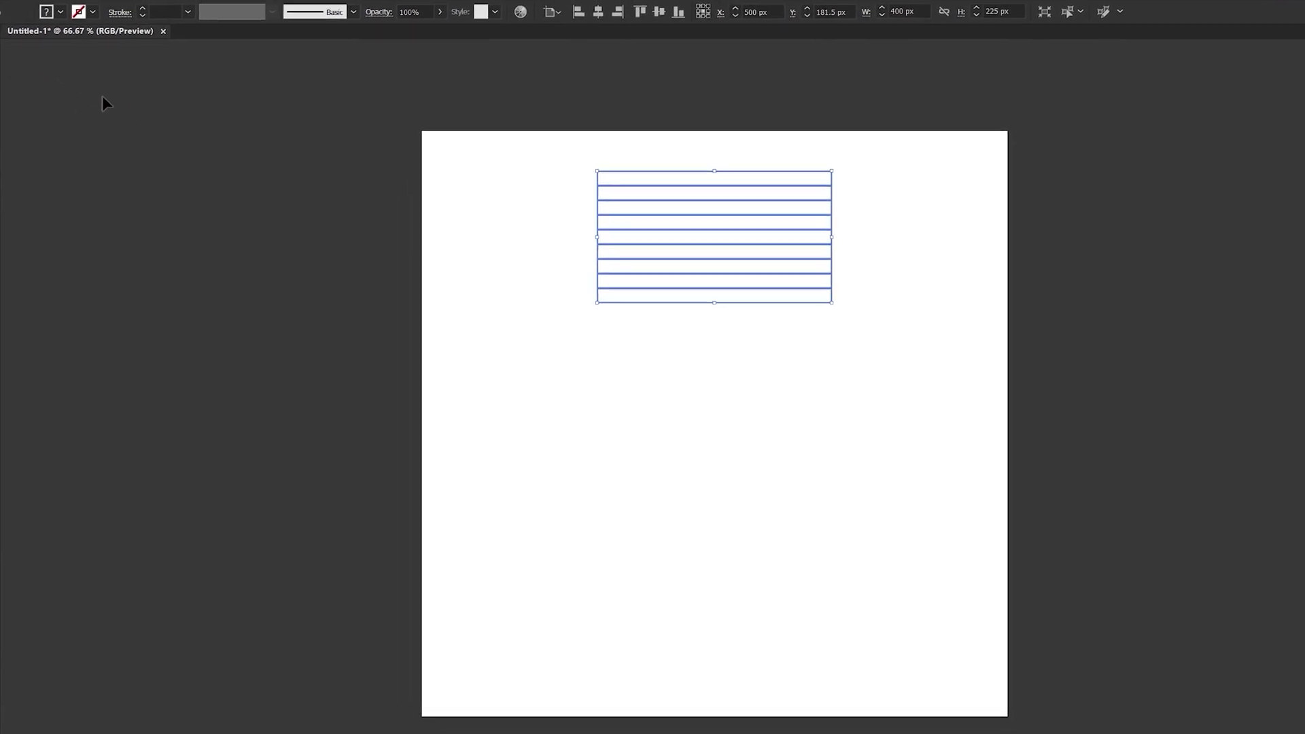
right_click(635, 256)
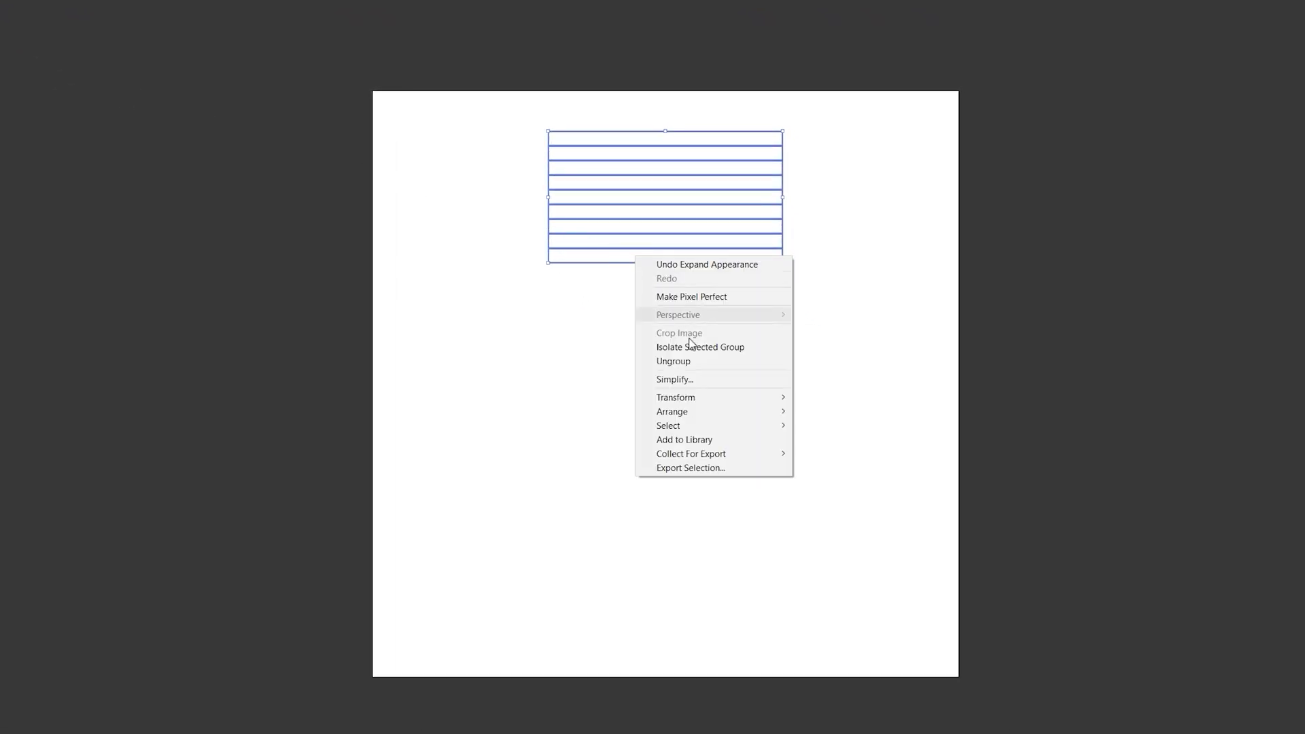
left_click(704, 361)
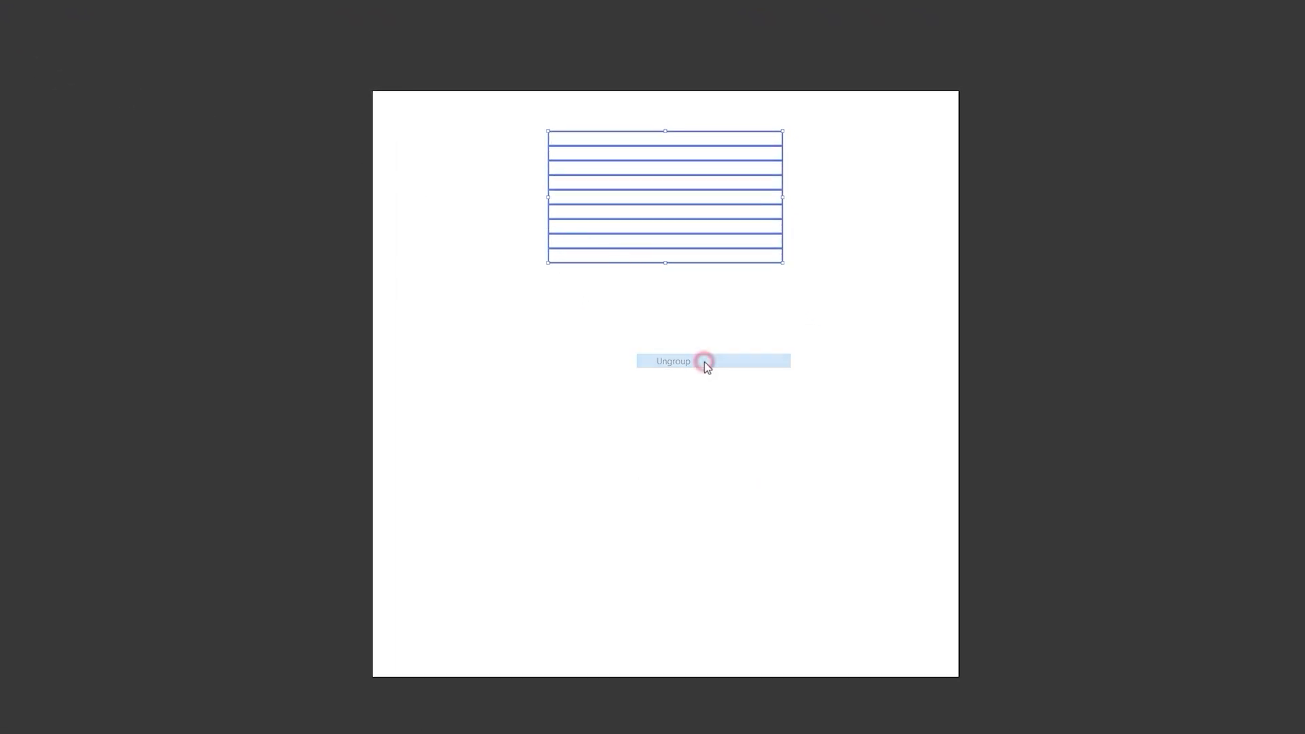
Step: Set every other bar's width to 30 px, then select all bars and squares
left_click(821, 157)
left_click(775, 178, "shift")
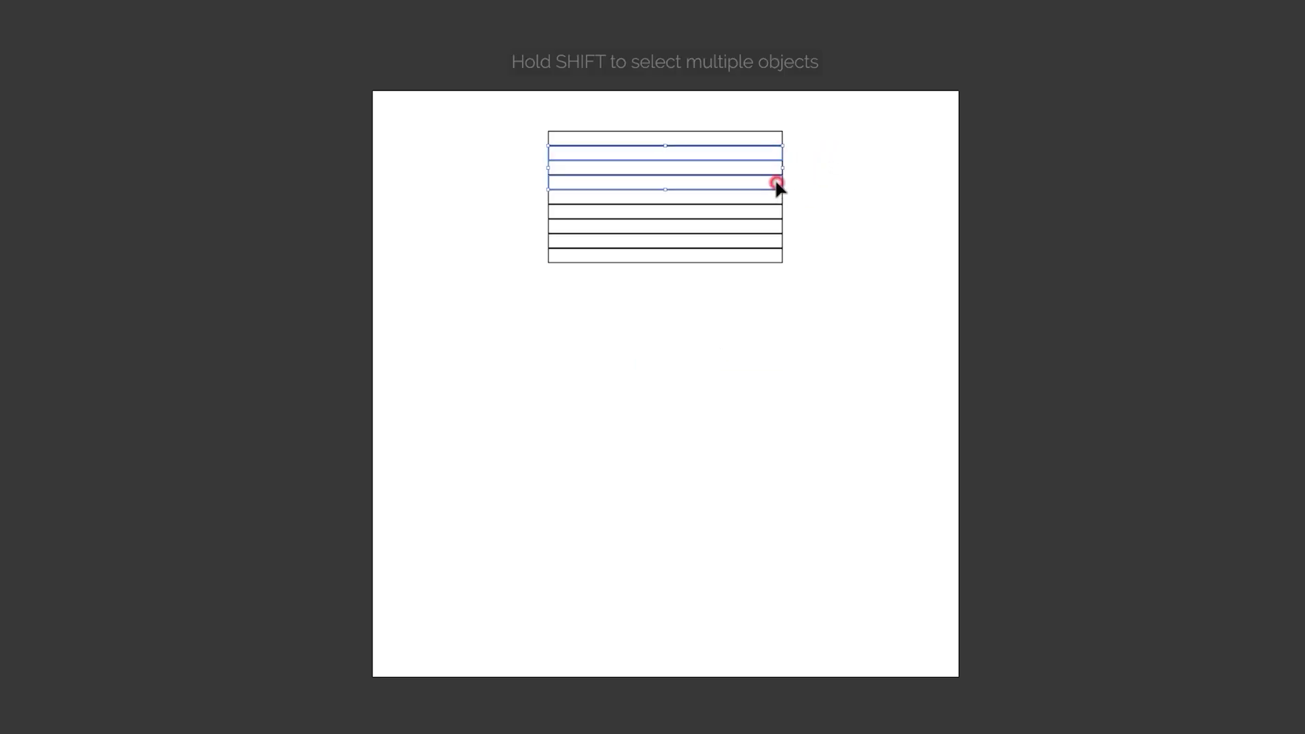
left_click(773, 213, "shift")
left_click(777, 234, "shift")
left_click(777, 248, "shift")
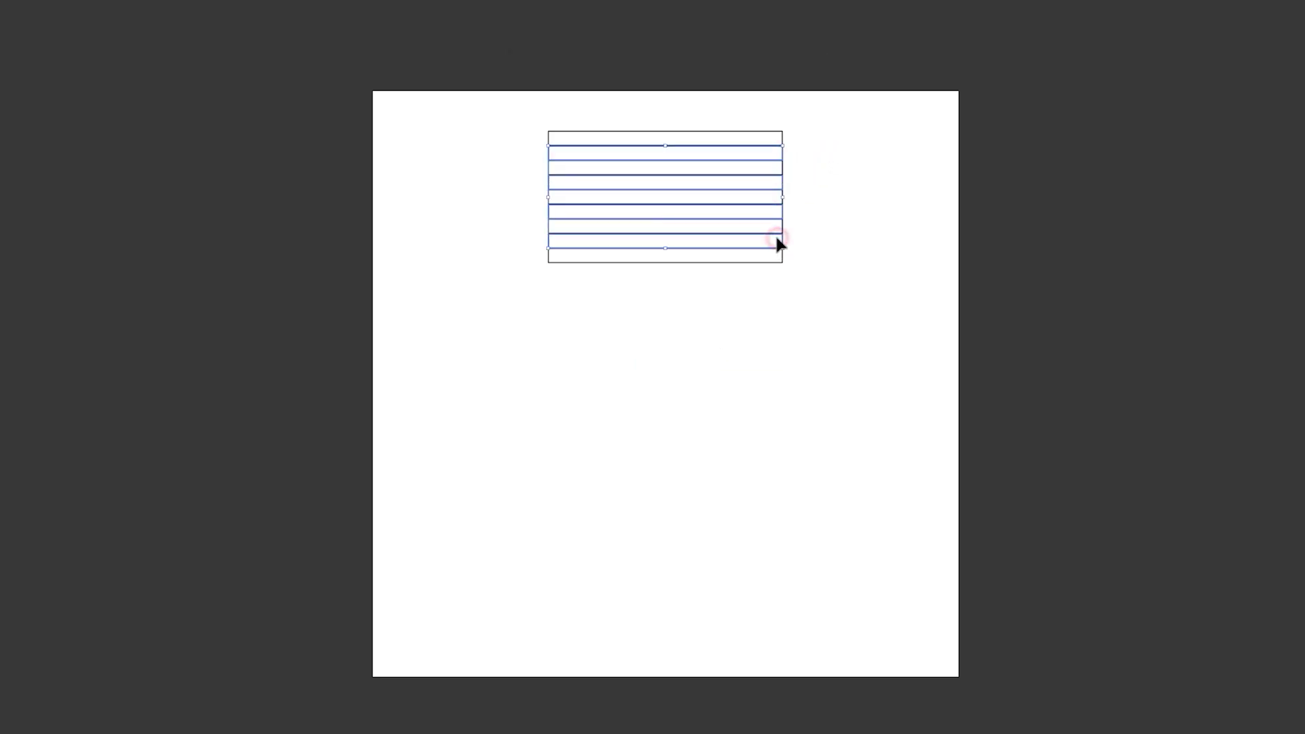
left_click(994, 36)
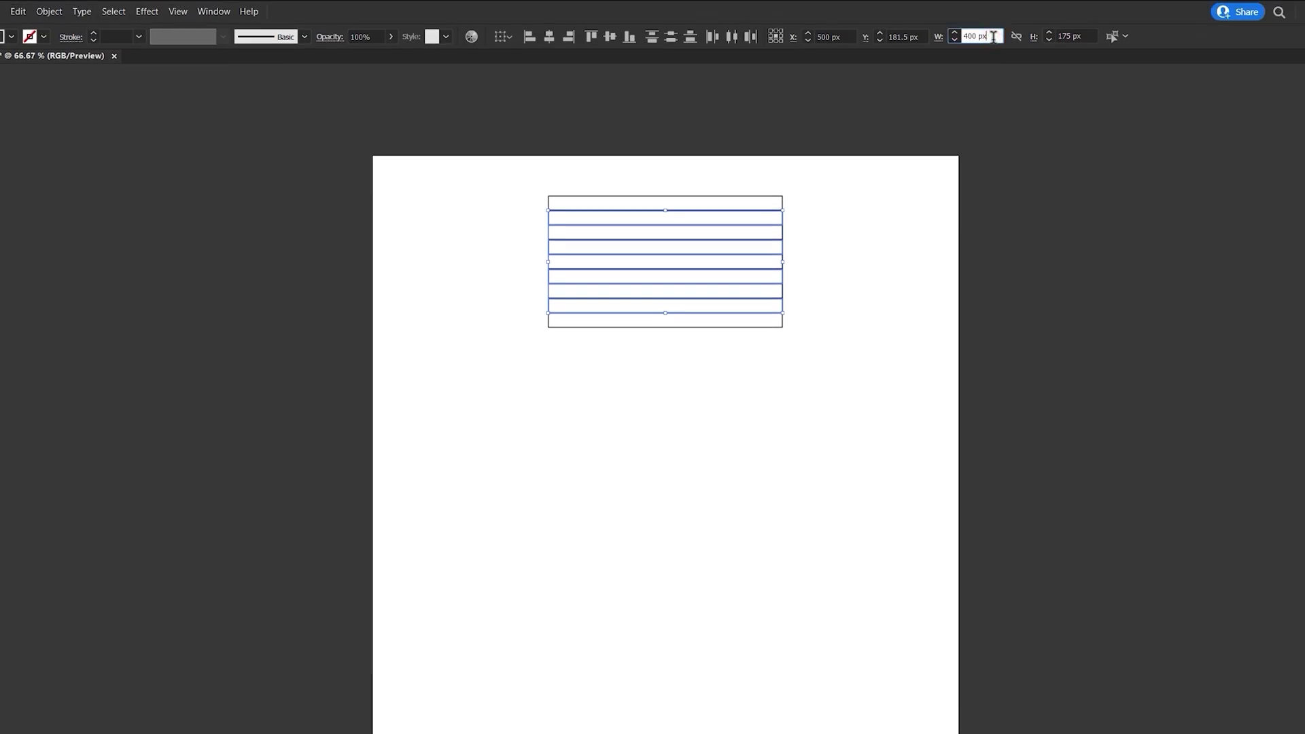
key("Return")
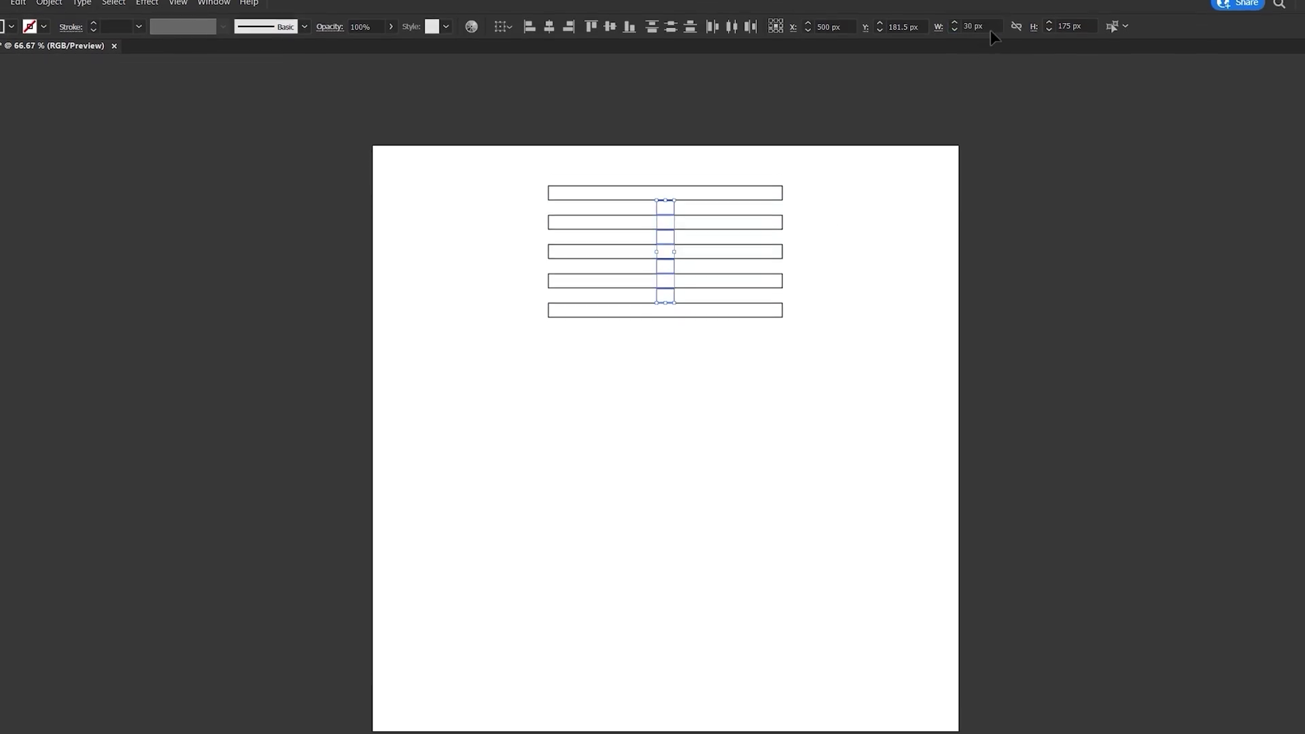
left_click(849, 147)
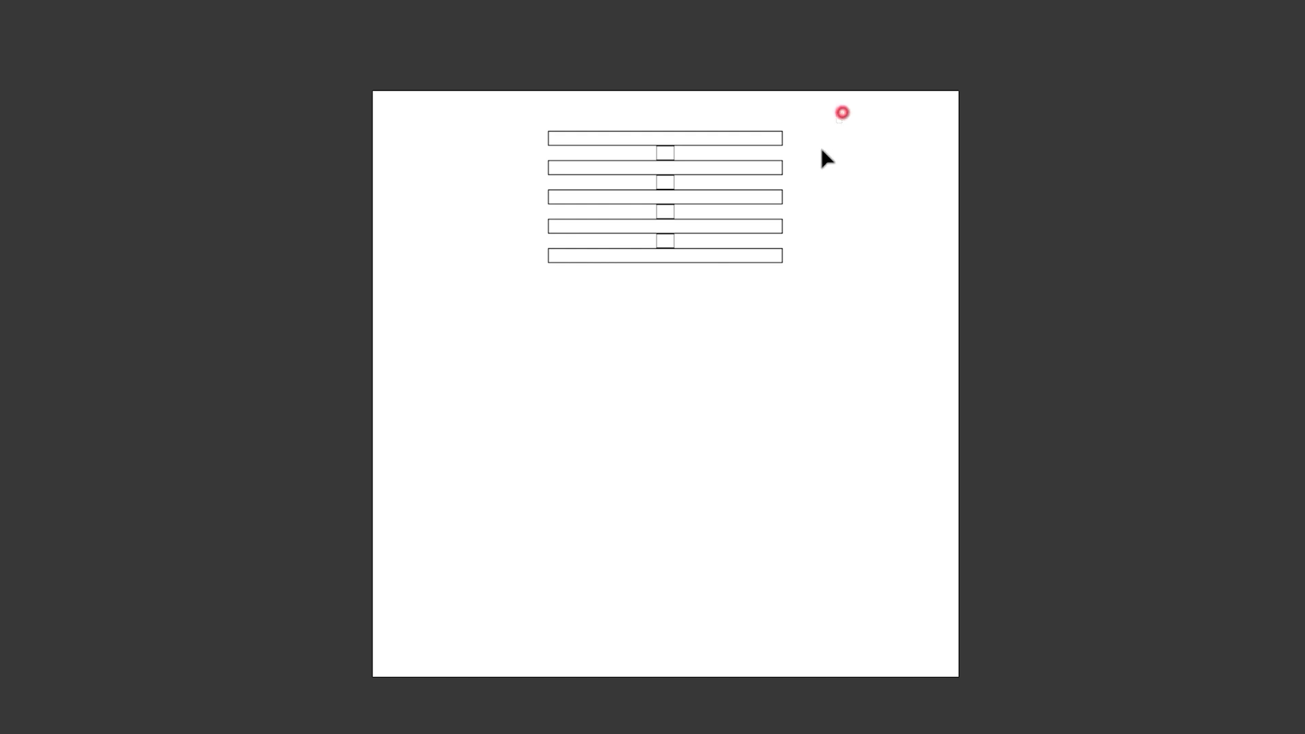
left_click_drag(629, 307, 628, 306)
Step: Apply Transform Each with 150% horizontal scale, 300 px horizontal move and Random, then deselect
right_click(726, 260)
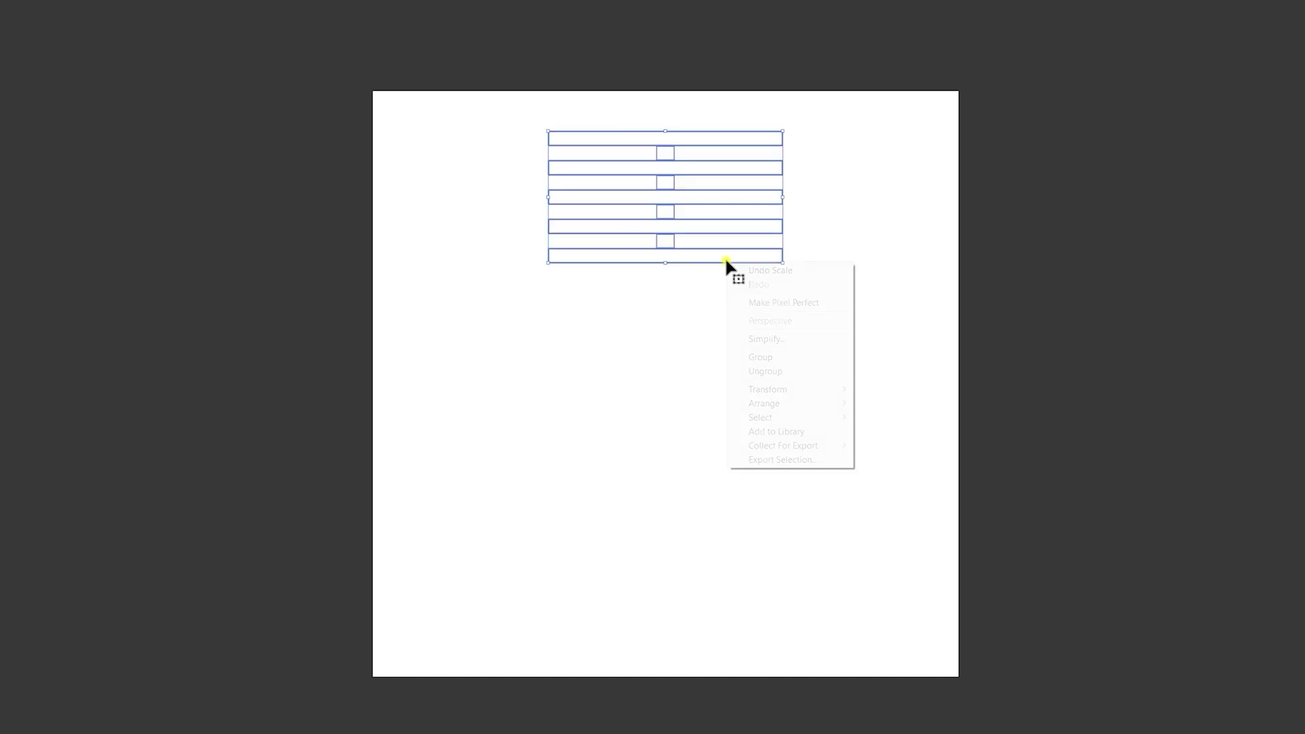
mouse_move(774, 389)
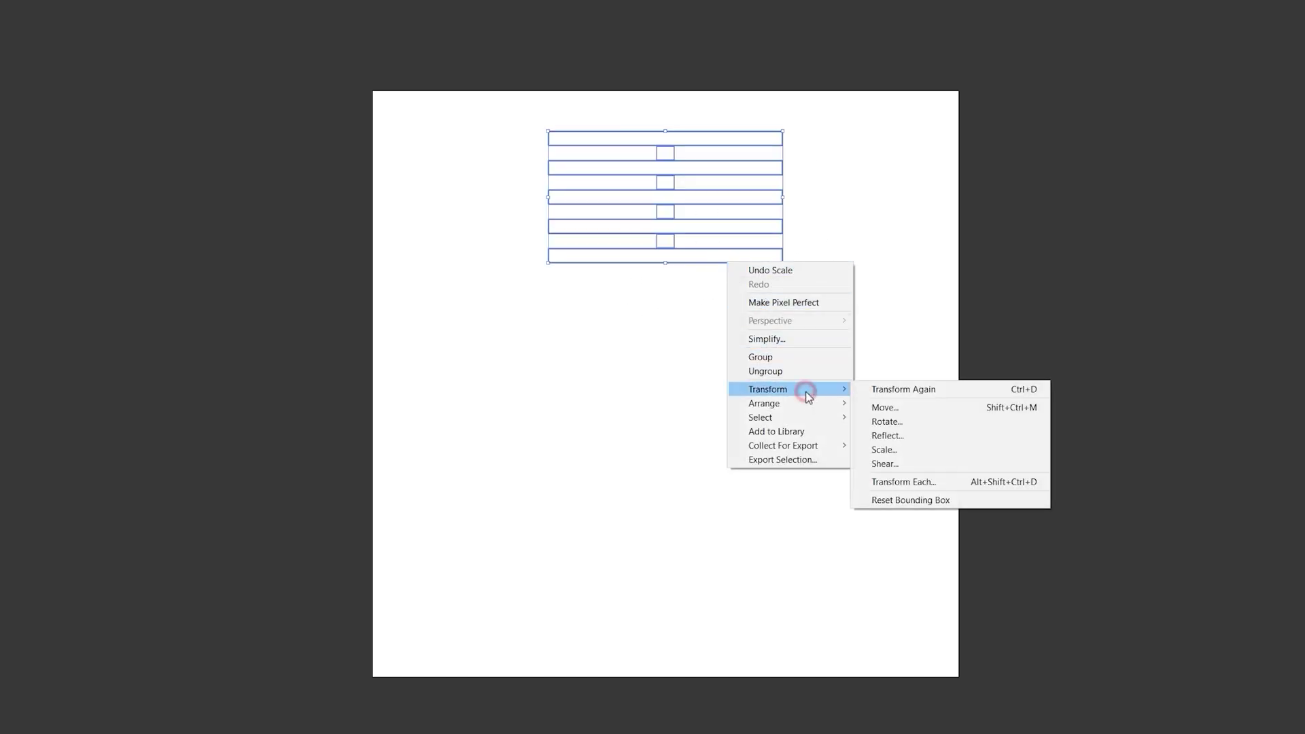
left_click(926, 480)
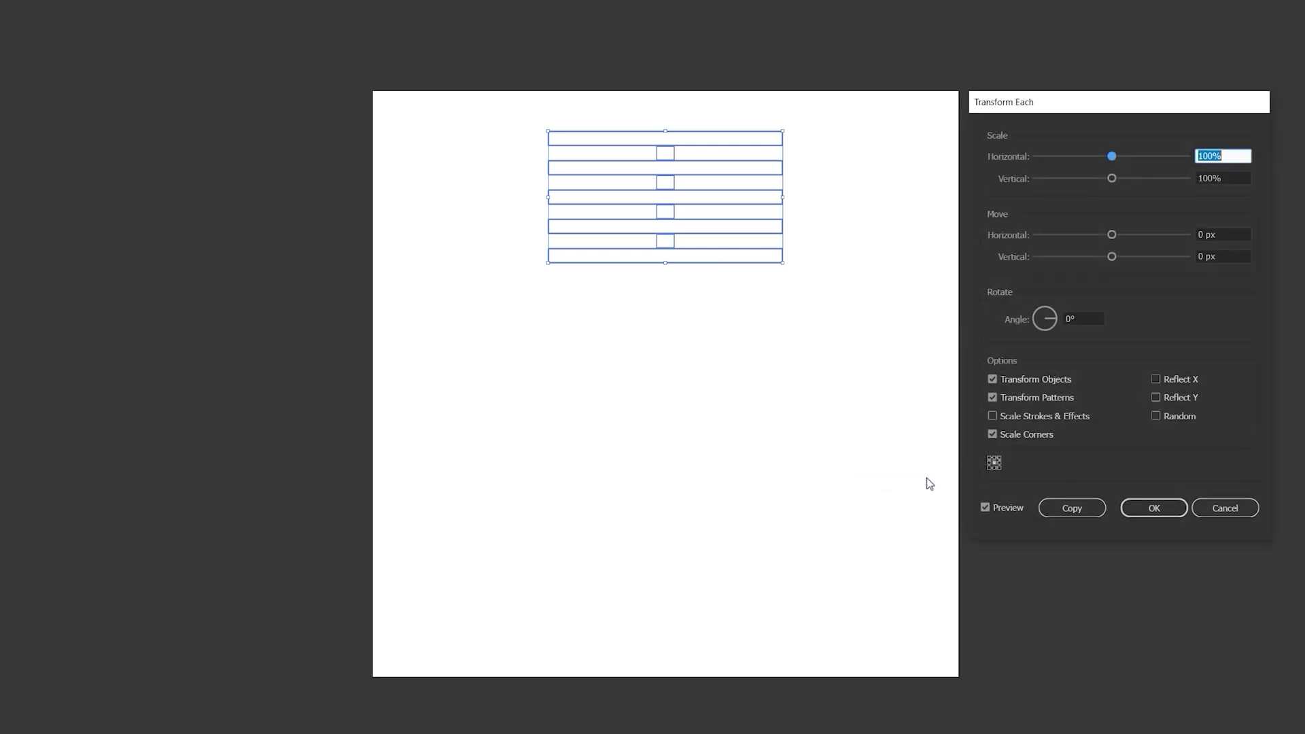
left_click(1243, 156)
left_click(1239, 234)
type("300")
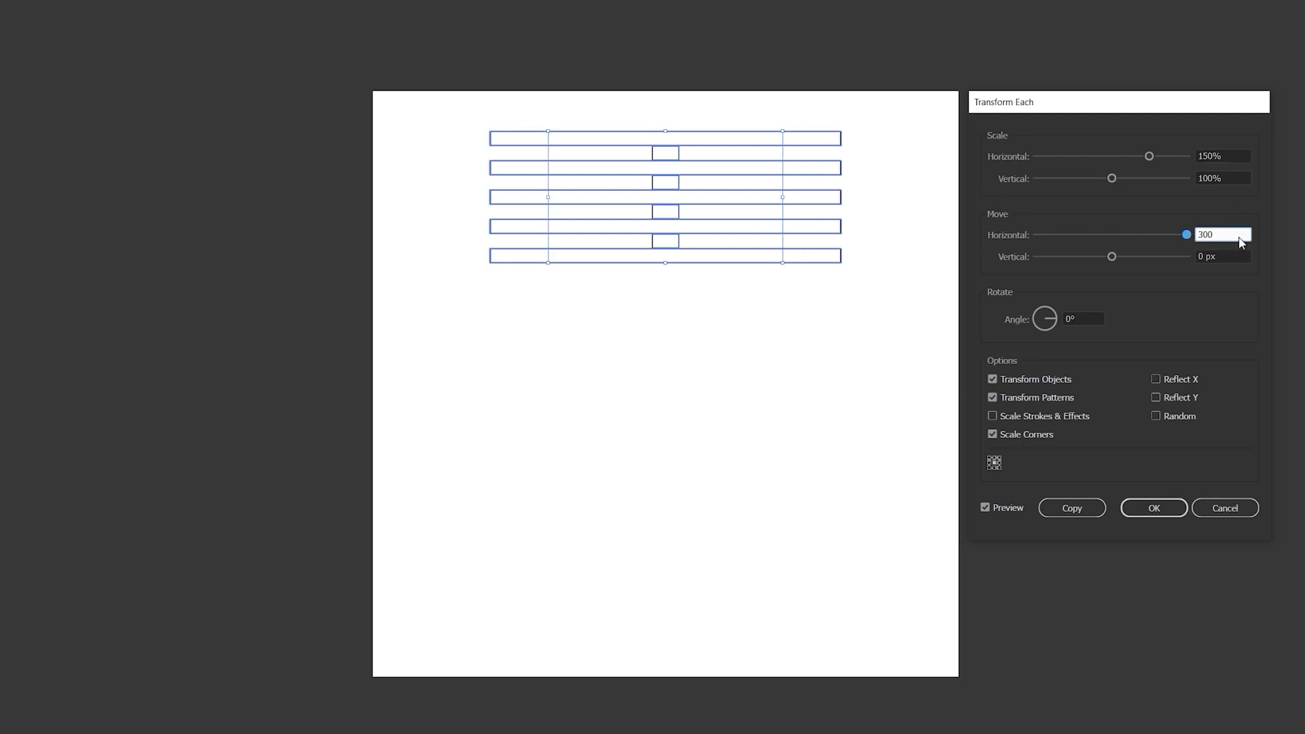
left_click(1157, 416)
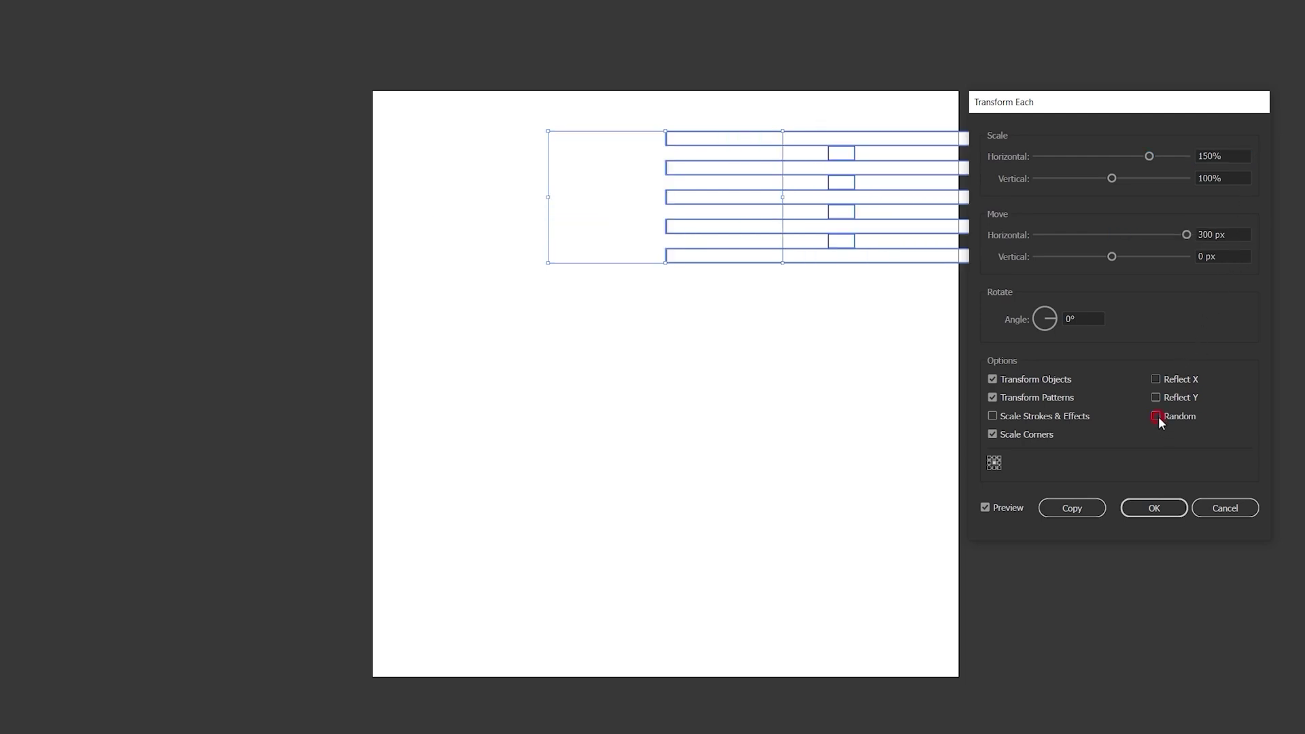
left_click(1156, 416)
left_click(1157, 416)
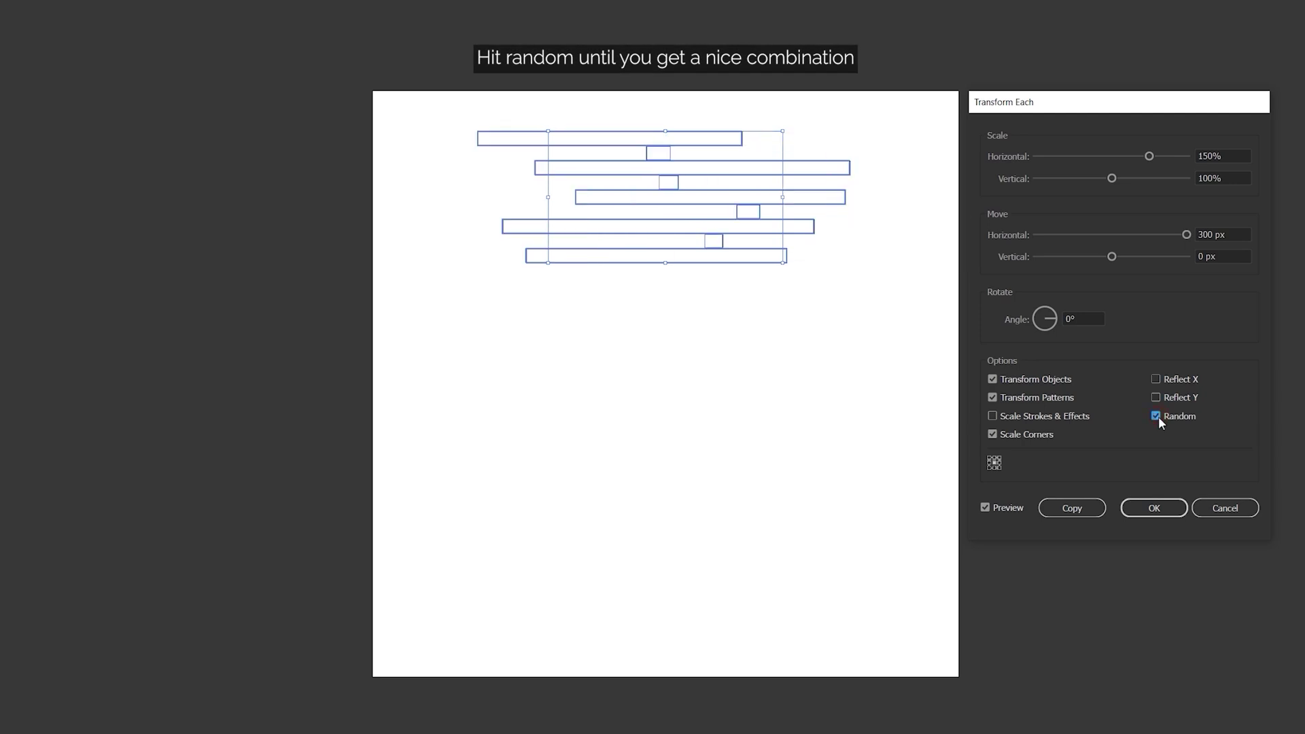
left_click(1156, 416)
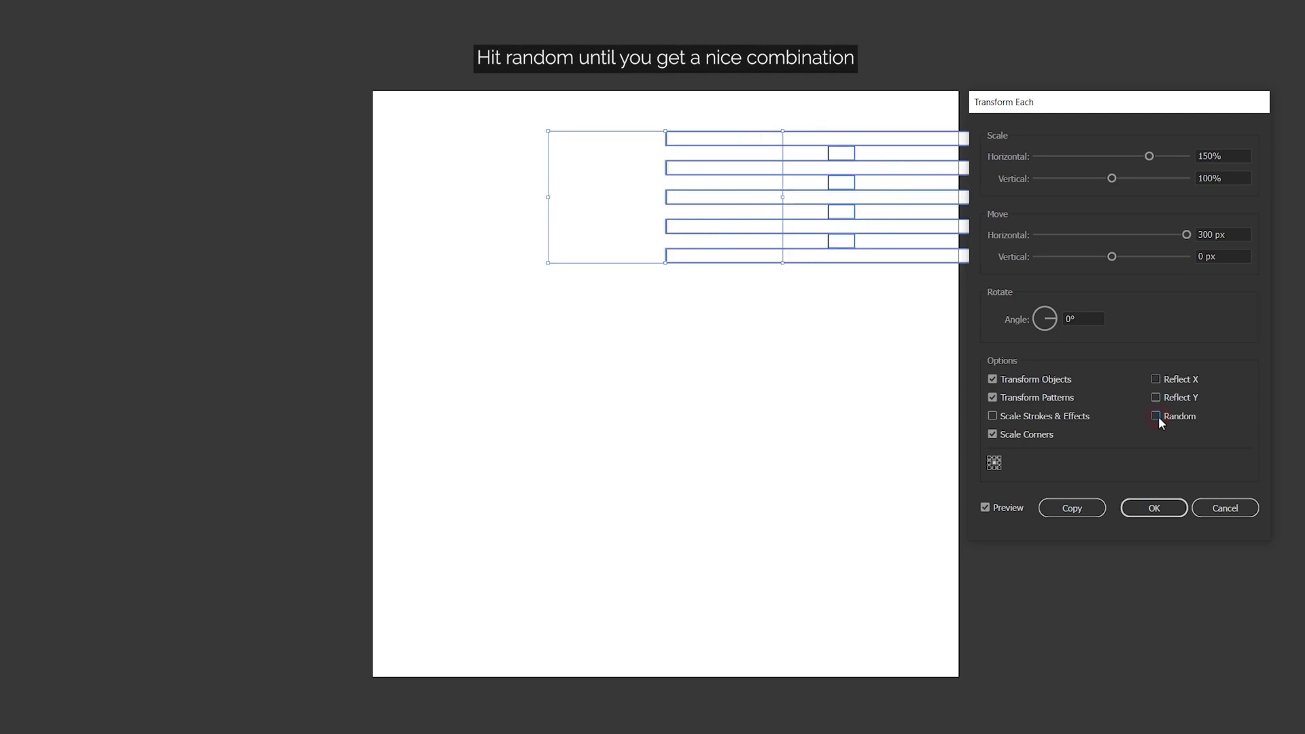
left_click(1172, 514)
left_click(845, 236)
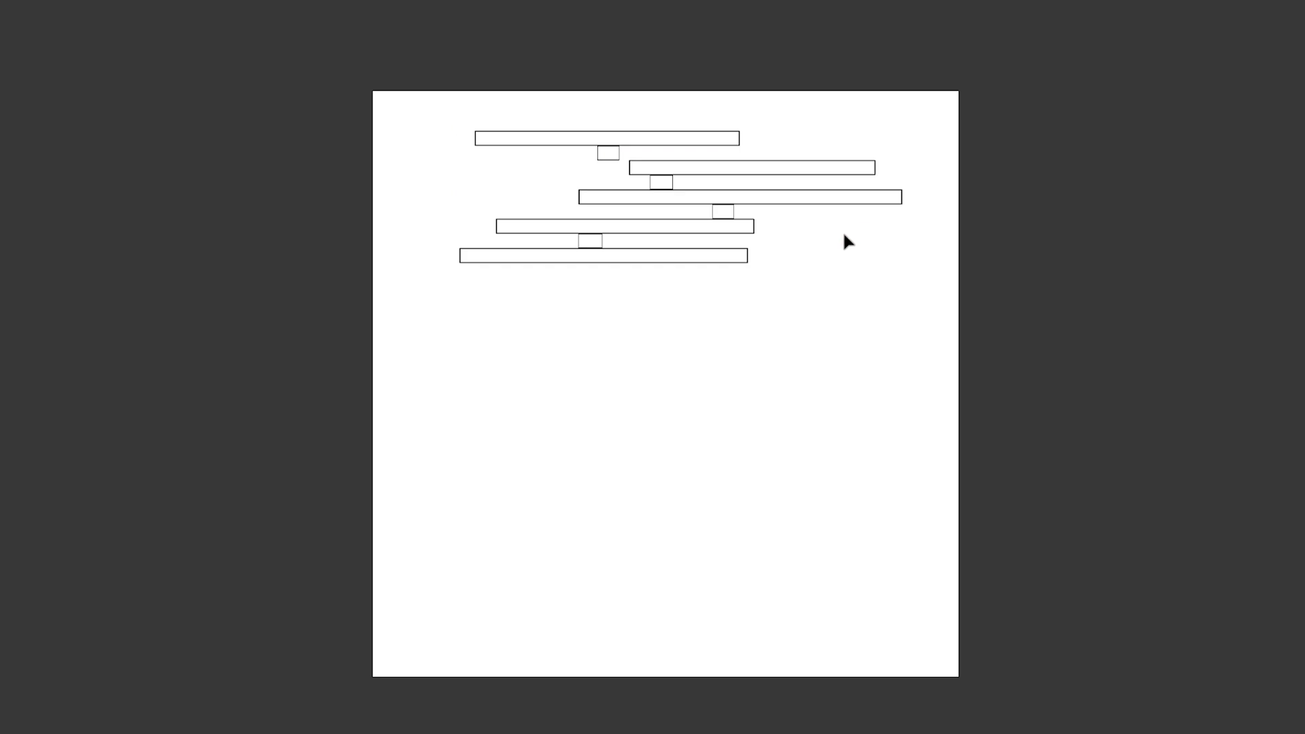
Step: Nudge the top connector right, then unite all bars and connectors into one shape with Pathfinder
left_click(608, 154)
left_click_drag(685, 158, 711, 160)
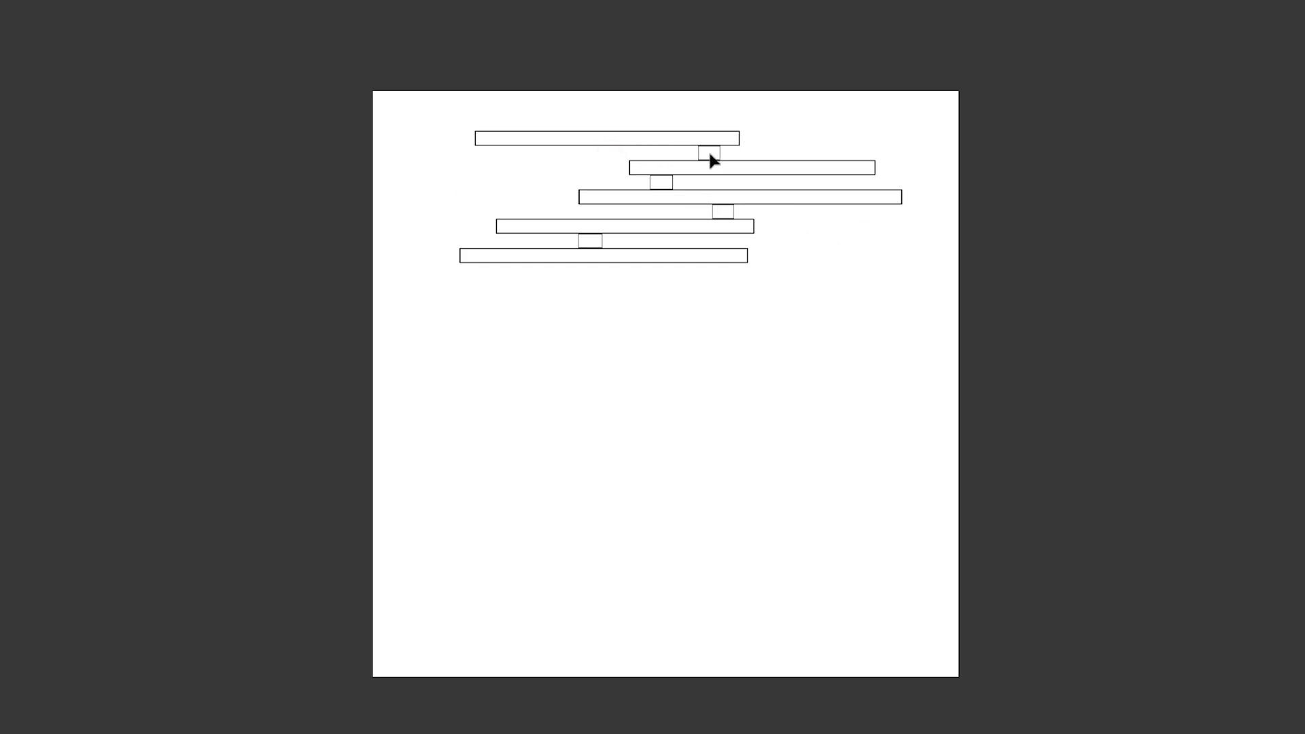
left_click(821, 270)
left_click_drag(842, 318, 516, 102)
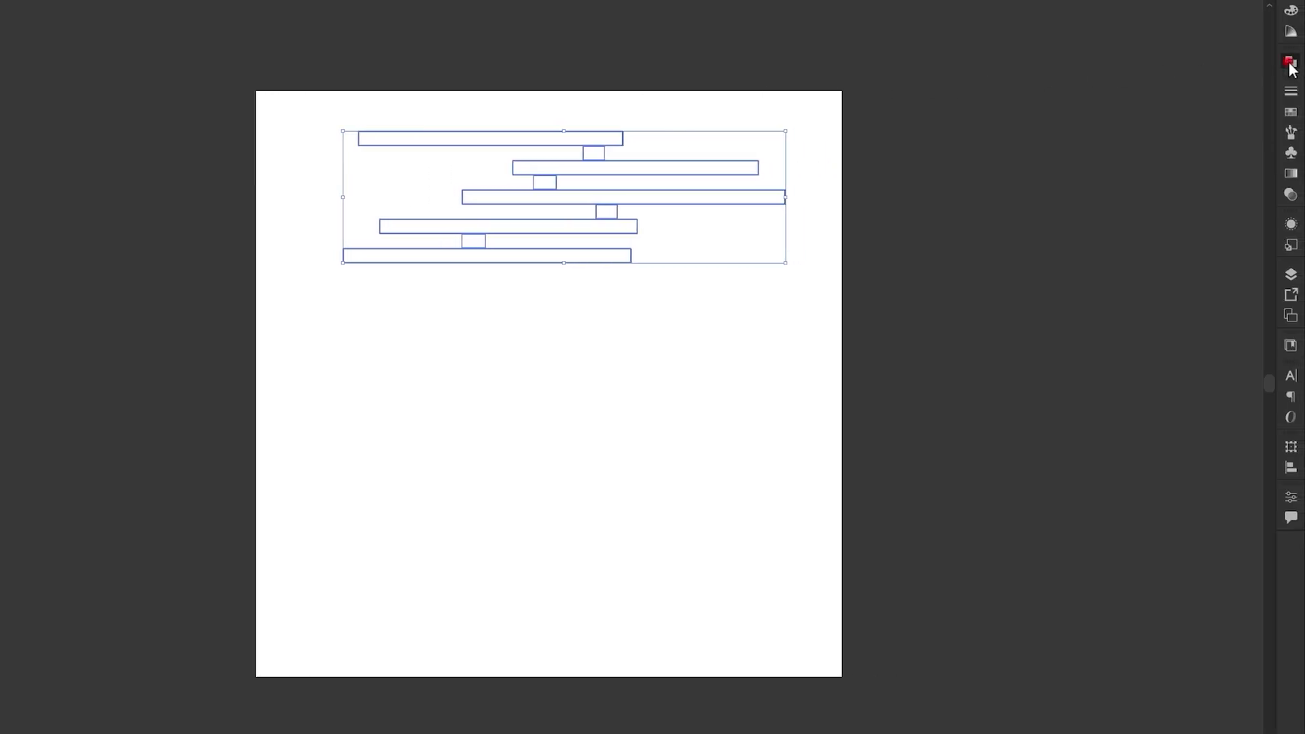
left_click(1290, 63)
left_click(1120, 88)
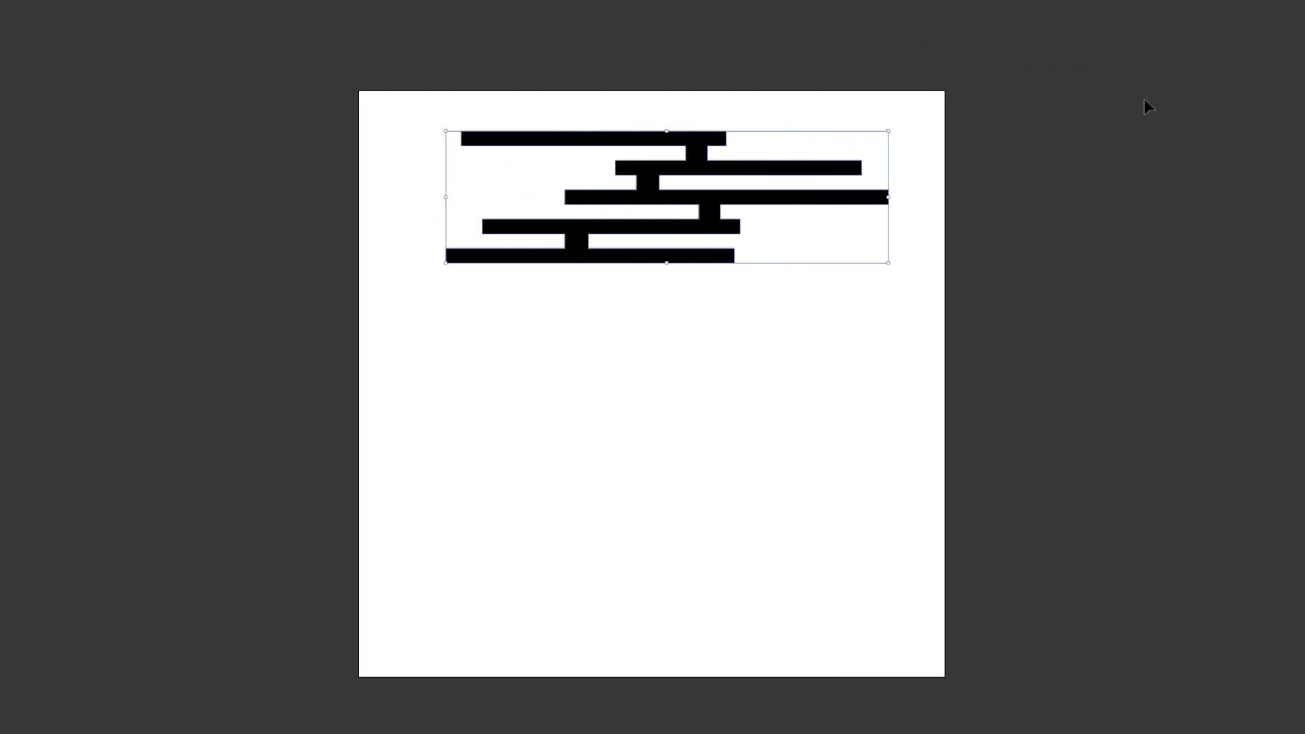
Step: Duplicate the merged shape twice downward and give the middle copy 20 px rounded corners
left_click_drag(729, 204, 728, 372)
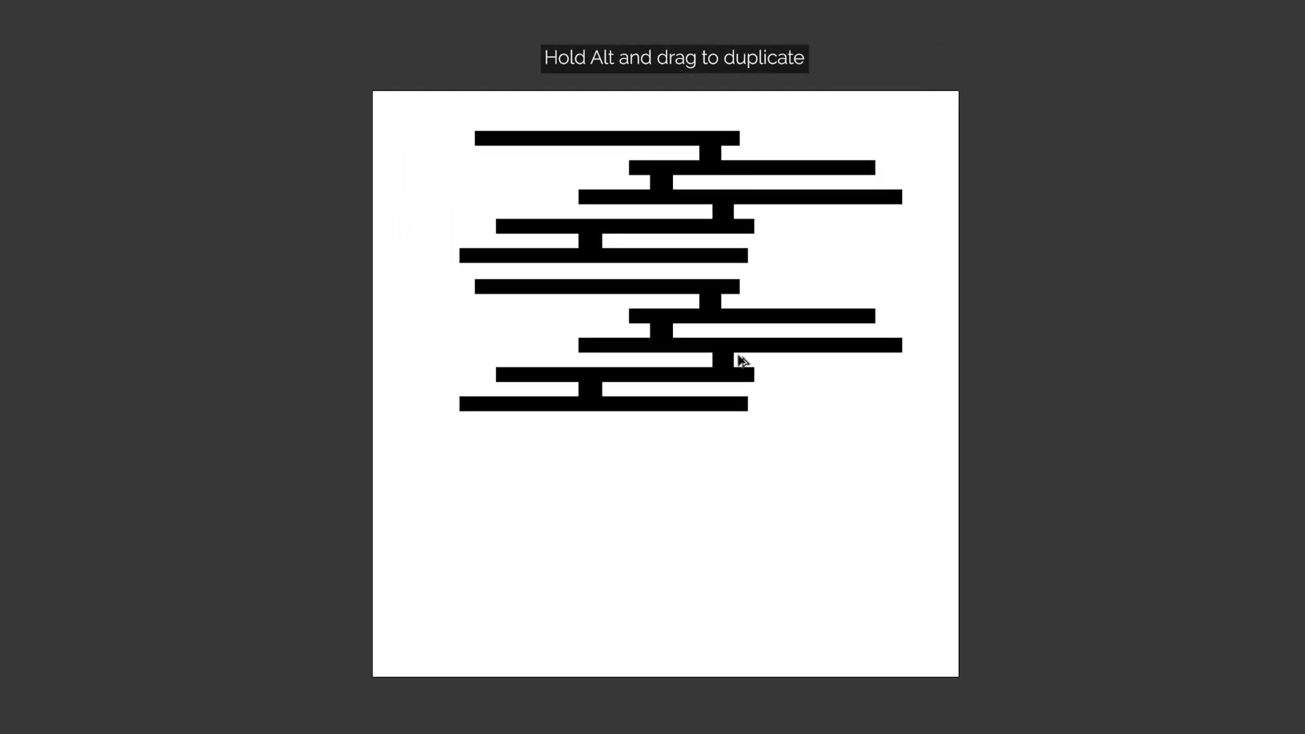
key("ctrl+d")
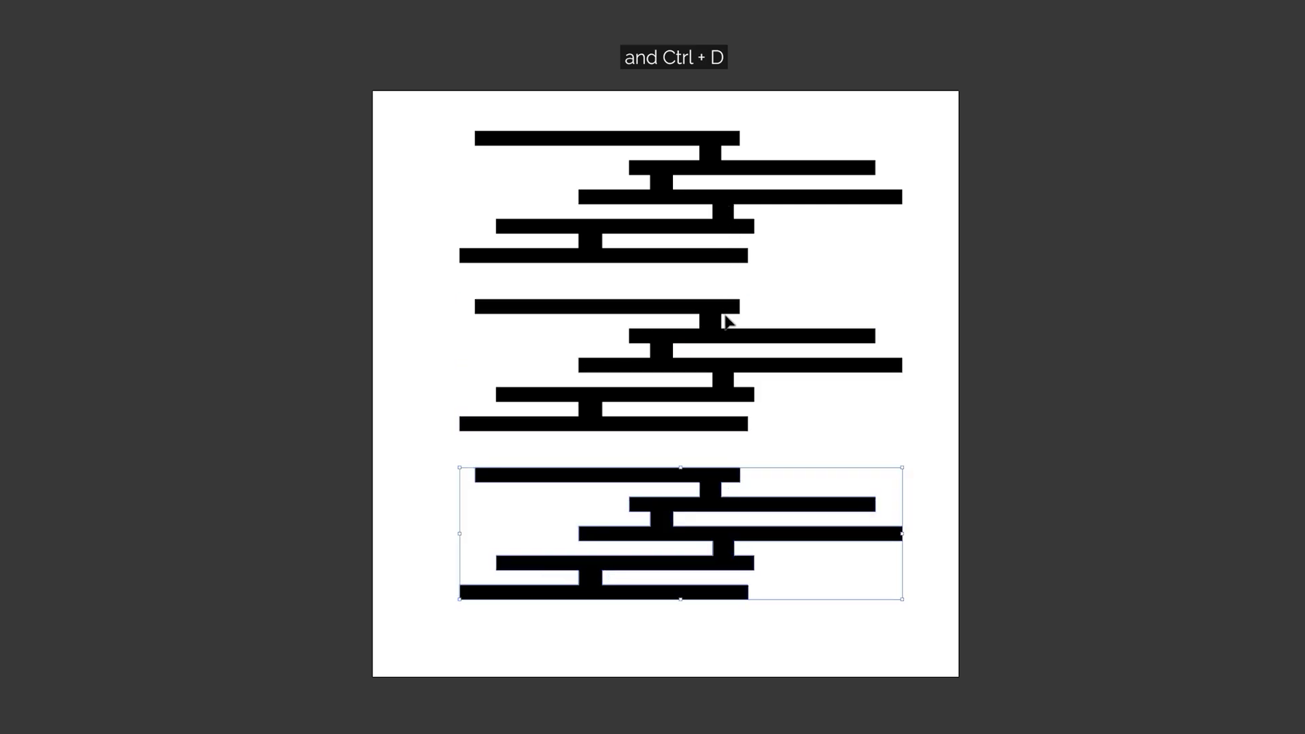
left_click(725, 370)
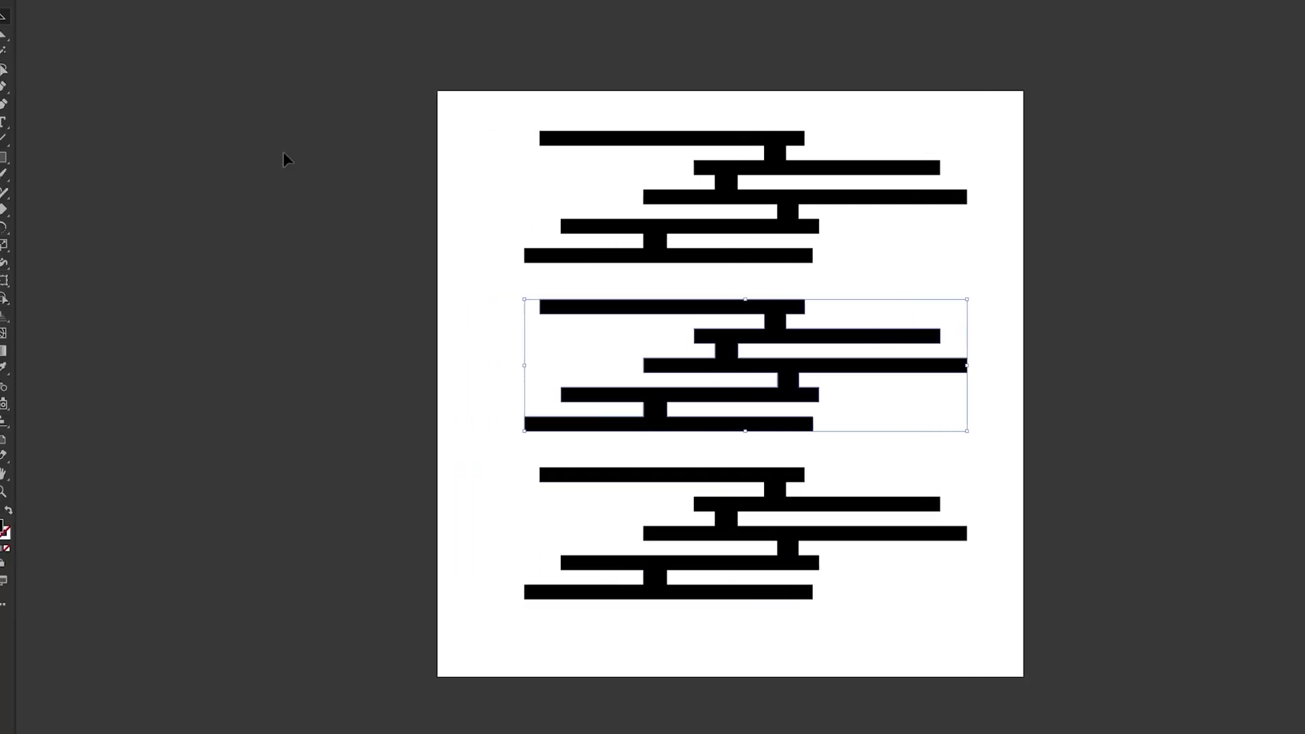
left_click(15, 34)
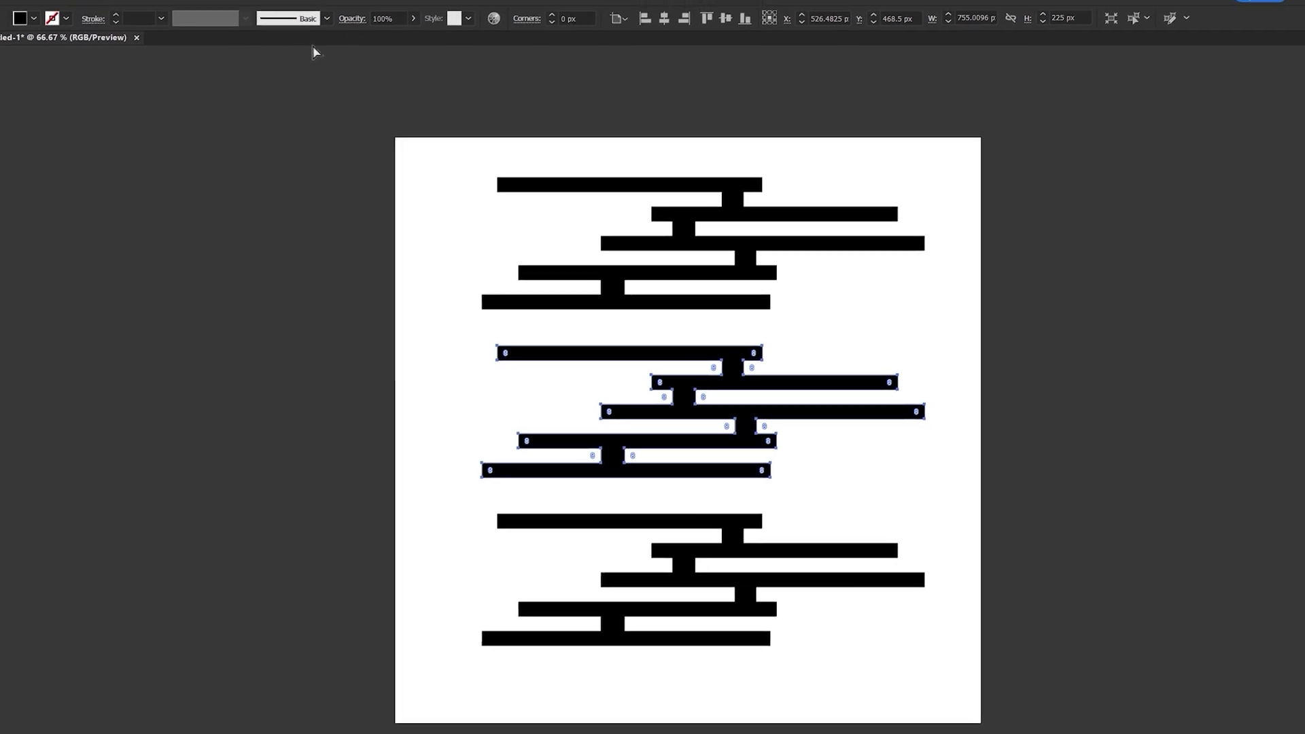
left_click(559, 39)
type("20")
key("Return")
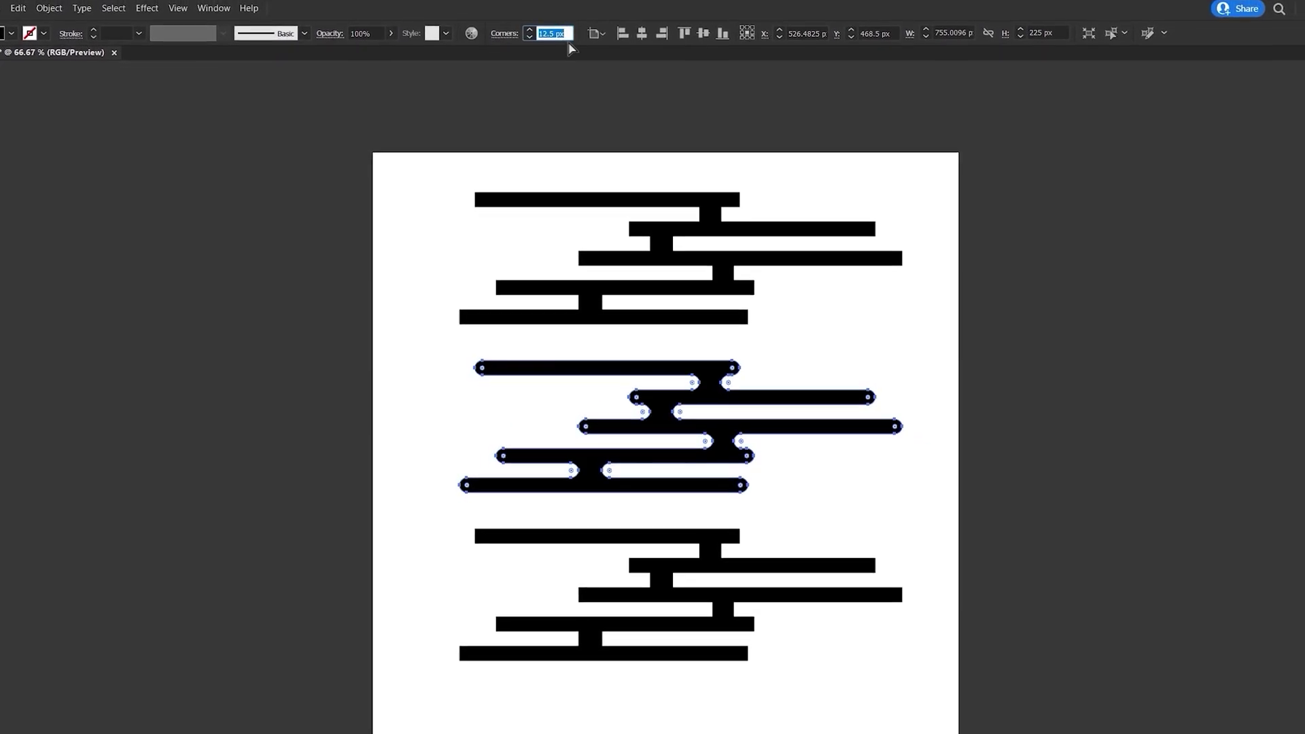
left_click(927, 428)
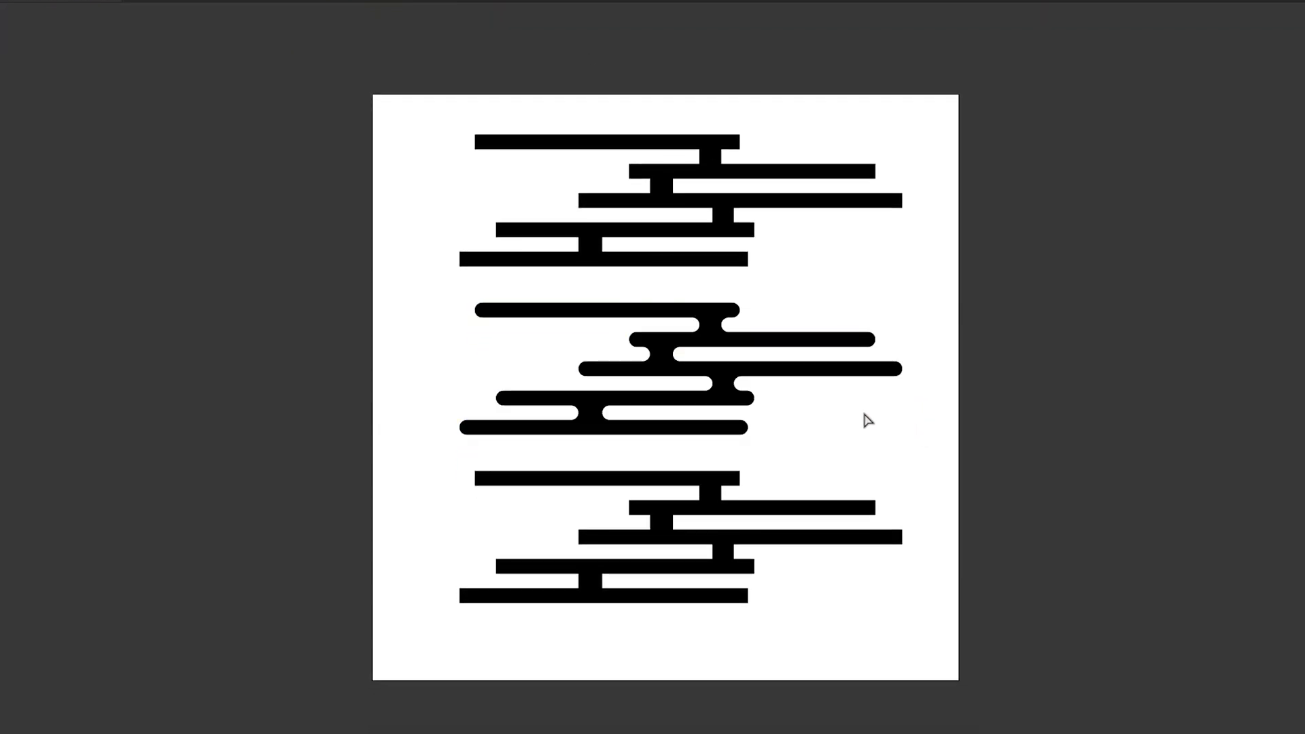
left_click(28, 215)
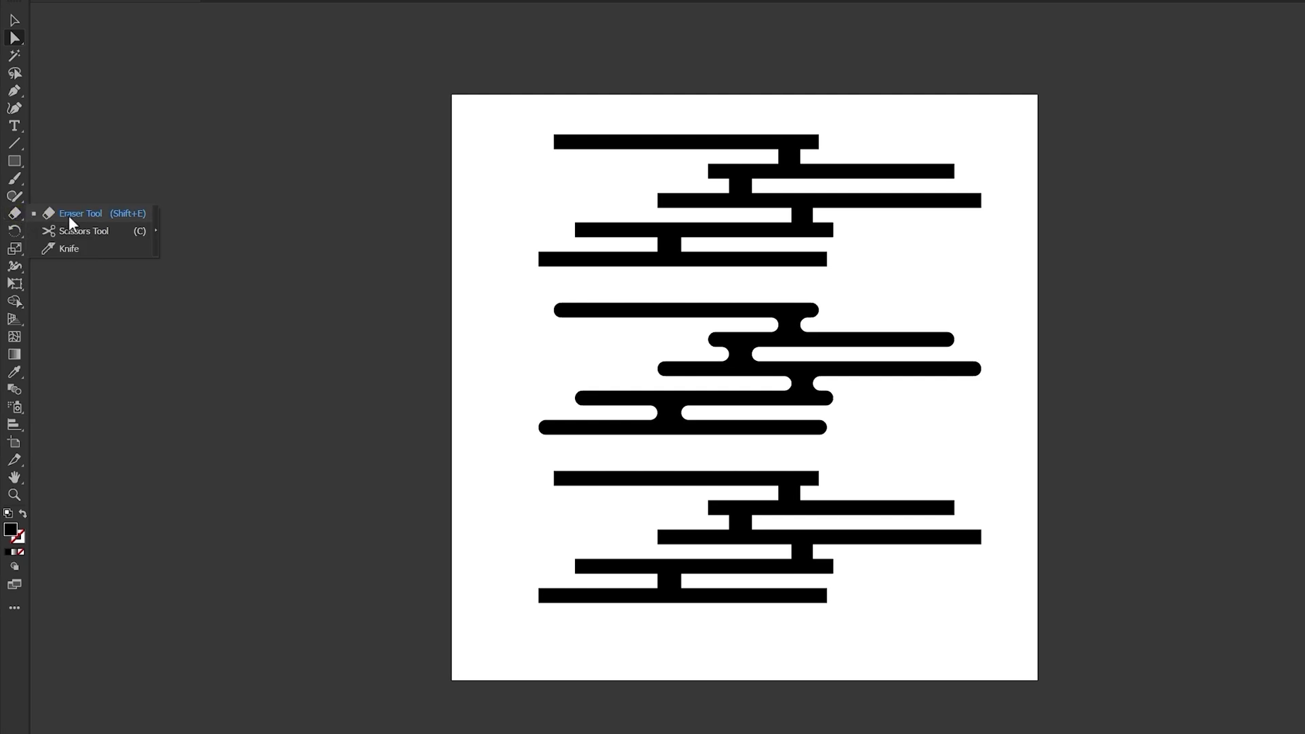
Step: Set Eraser roundness to 0% and erase two gaps through the bottom copy's bars
left_click(70, 216)
double_click(15, 216)
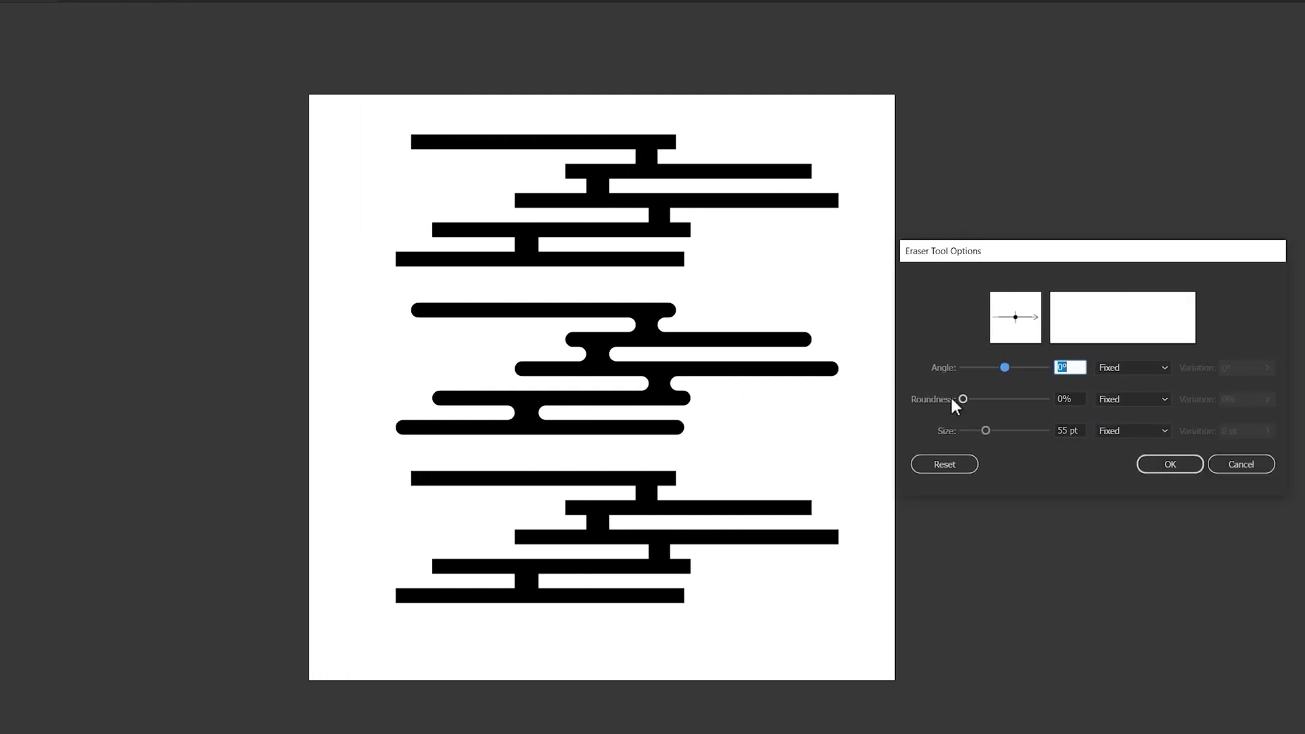
mouse_move(951, 399)
left_mouse_down()
mouse_move(1049, 398)
mouse_move(954, 406)
left_mouse_up()
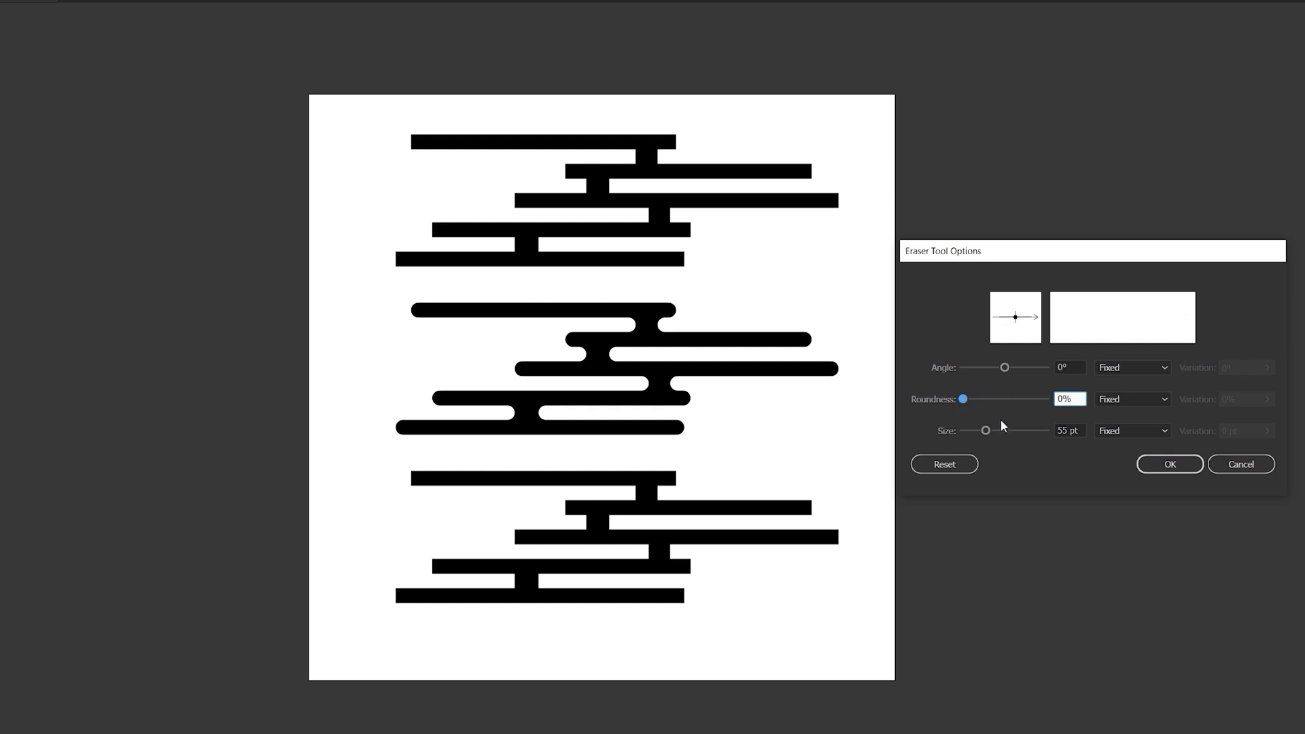
left_click(1149, 467)
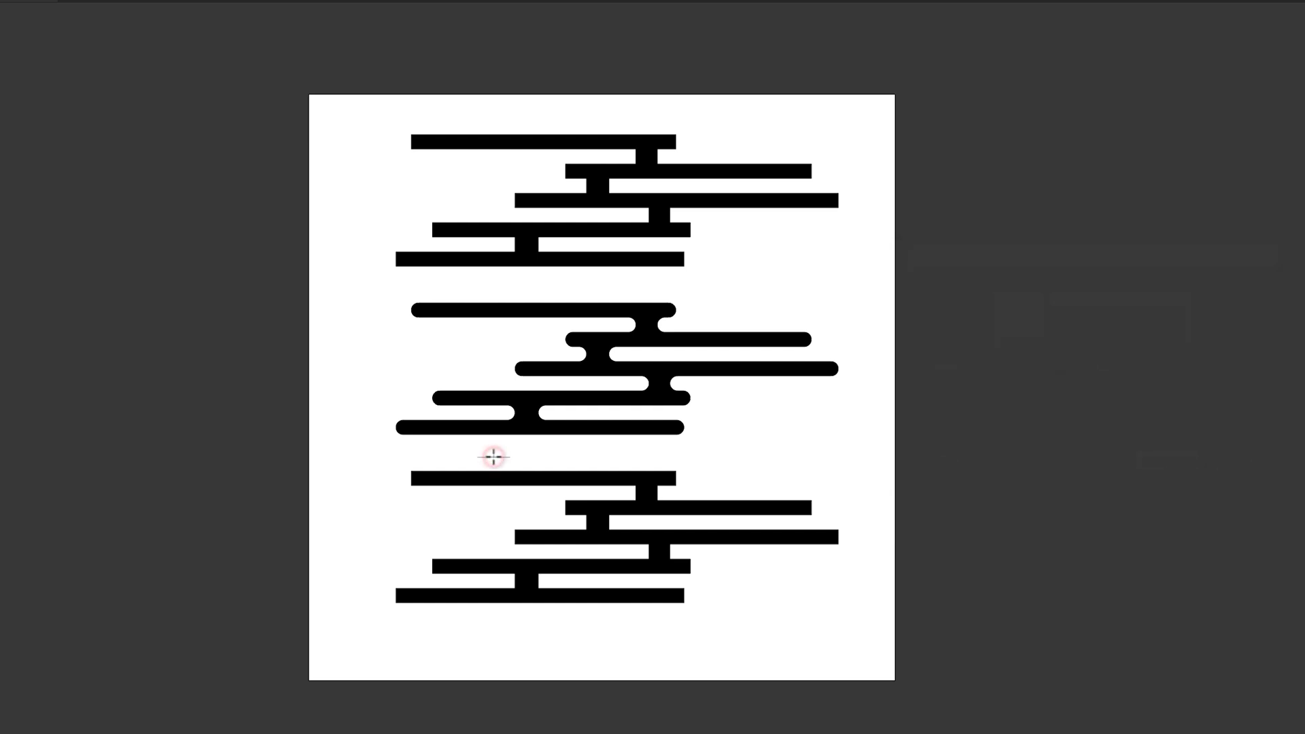
left_click_drag(494, 457, 494, 505)
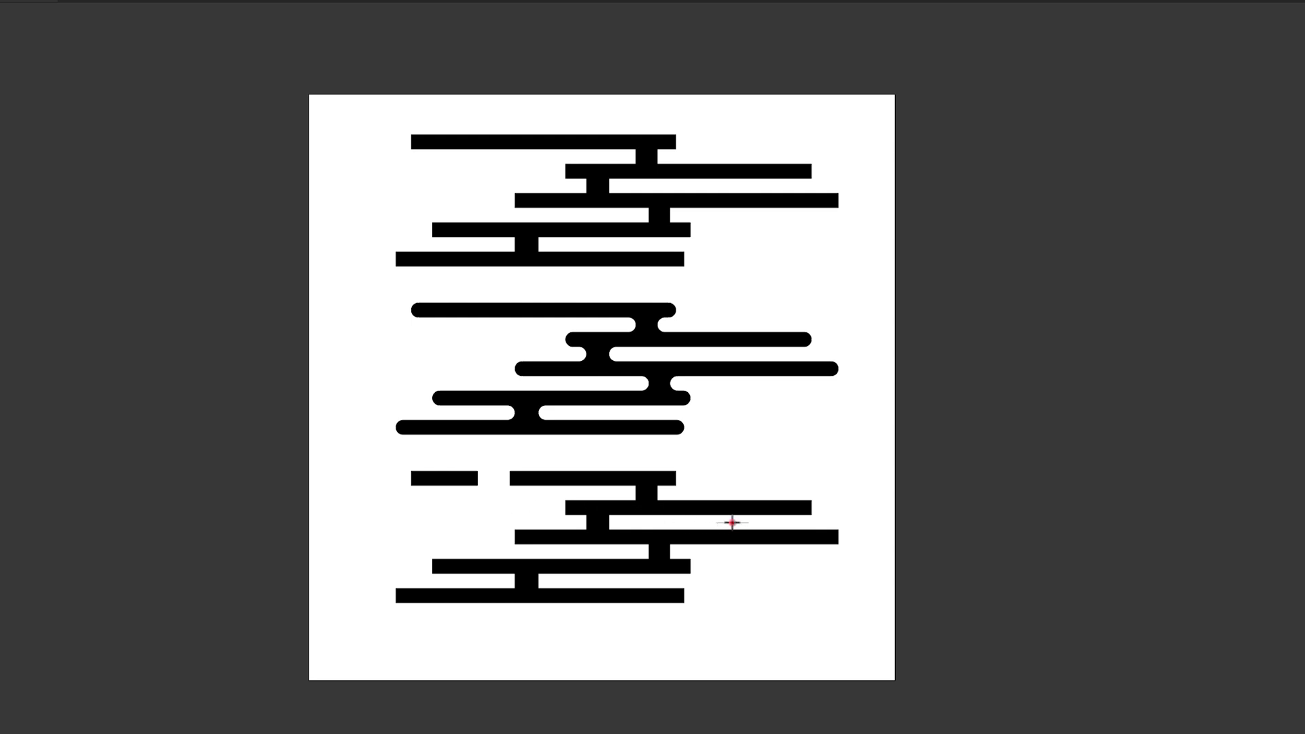
left_click_drag(732, 522, 731, 577)
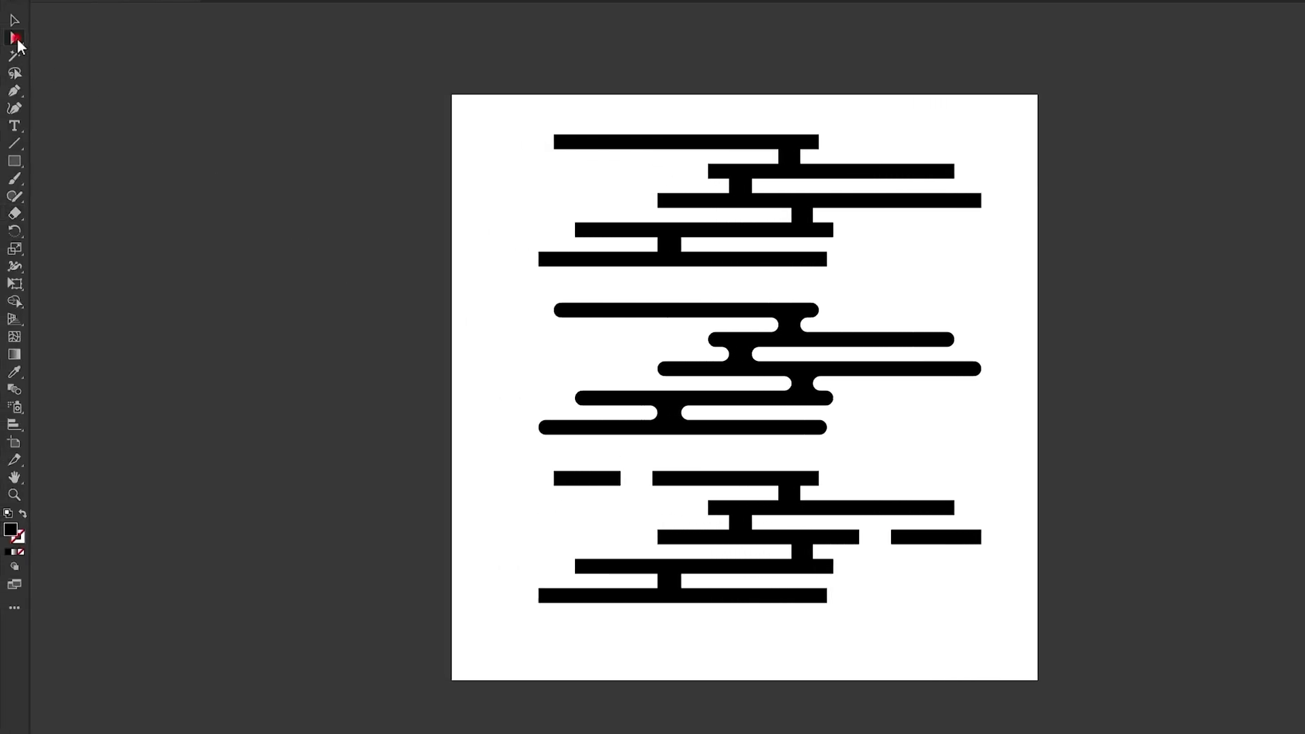
Step: Round all bar ends of the bottom copy by dragging its live corners
mouse_move(366, 452)
left_mouse_down()
mouse_move(607, 603)
mouse_move(858, 660)
left_mouse_up()
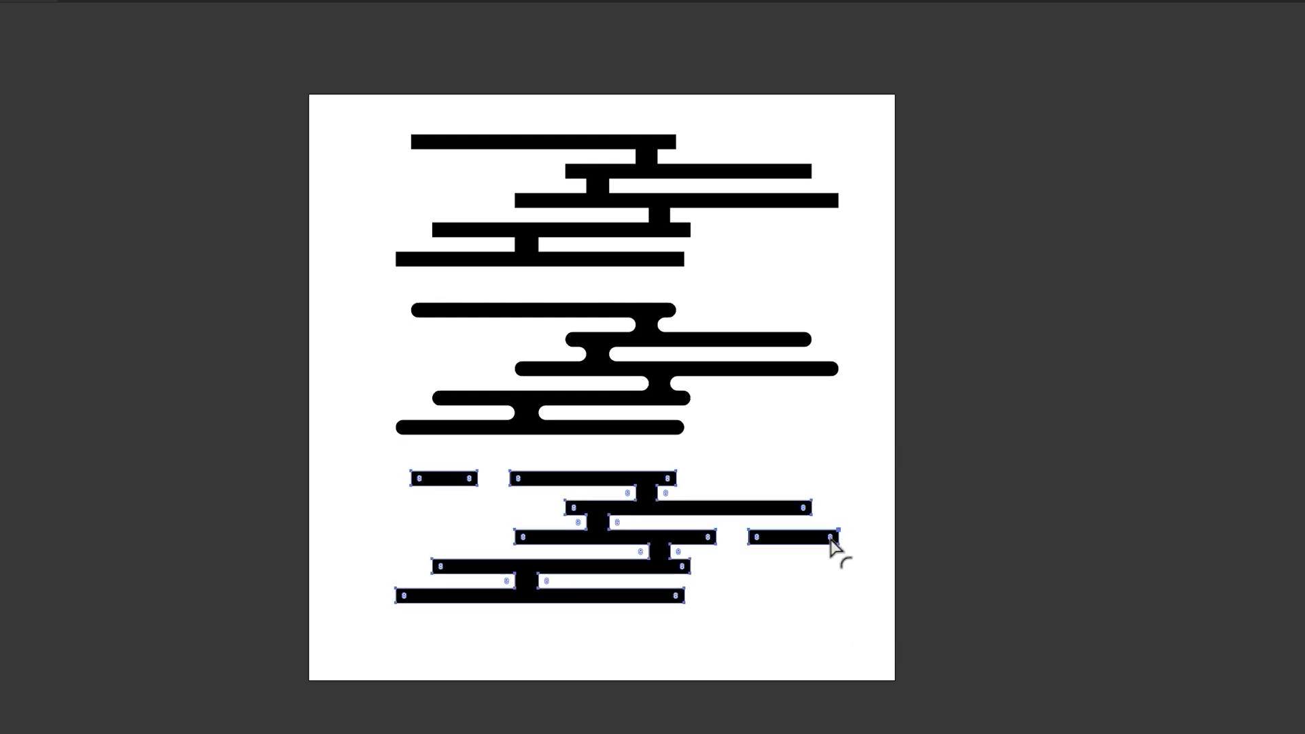
left_click_drag(835, 547, 774, 548)
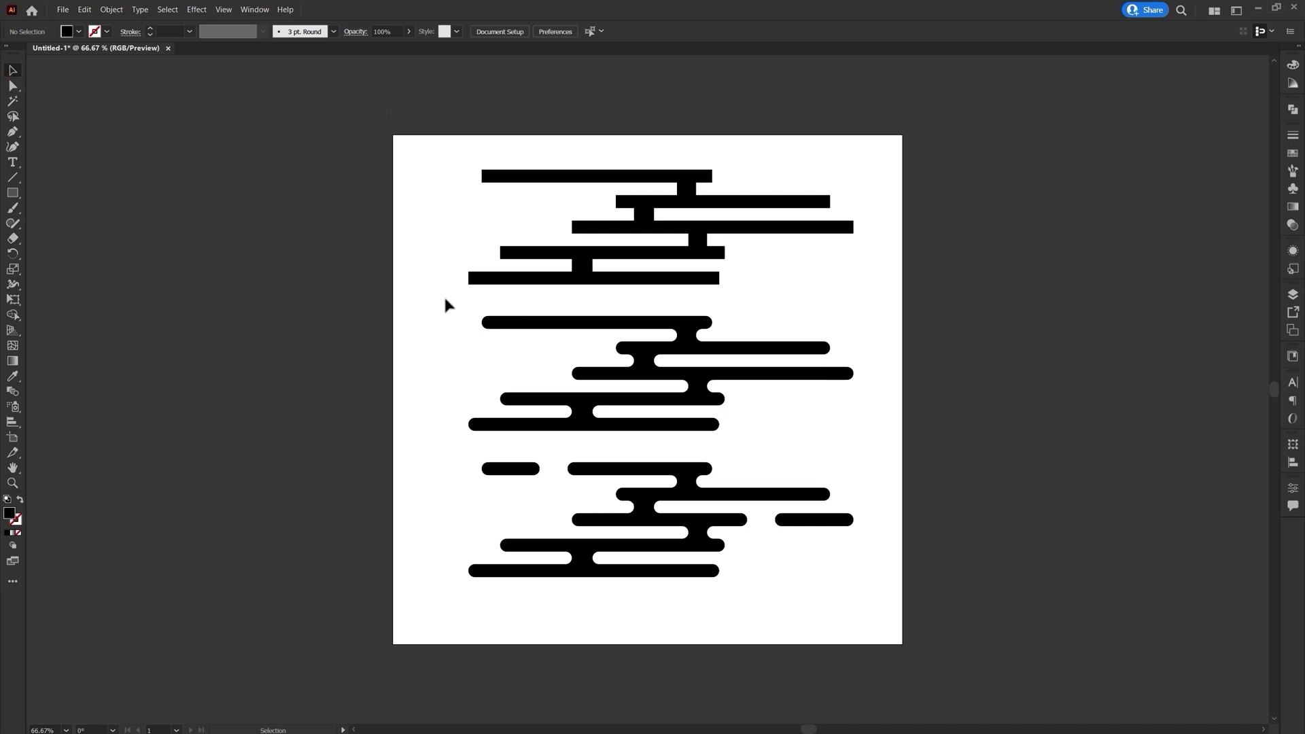
left_click(461, 308)
left_click_drag(461, 308, 535, 347)
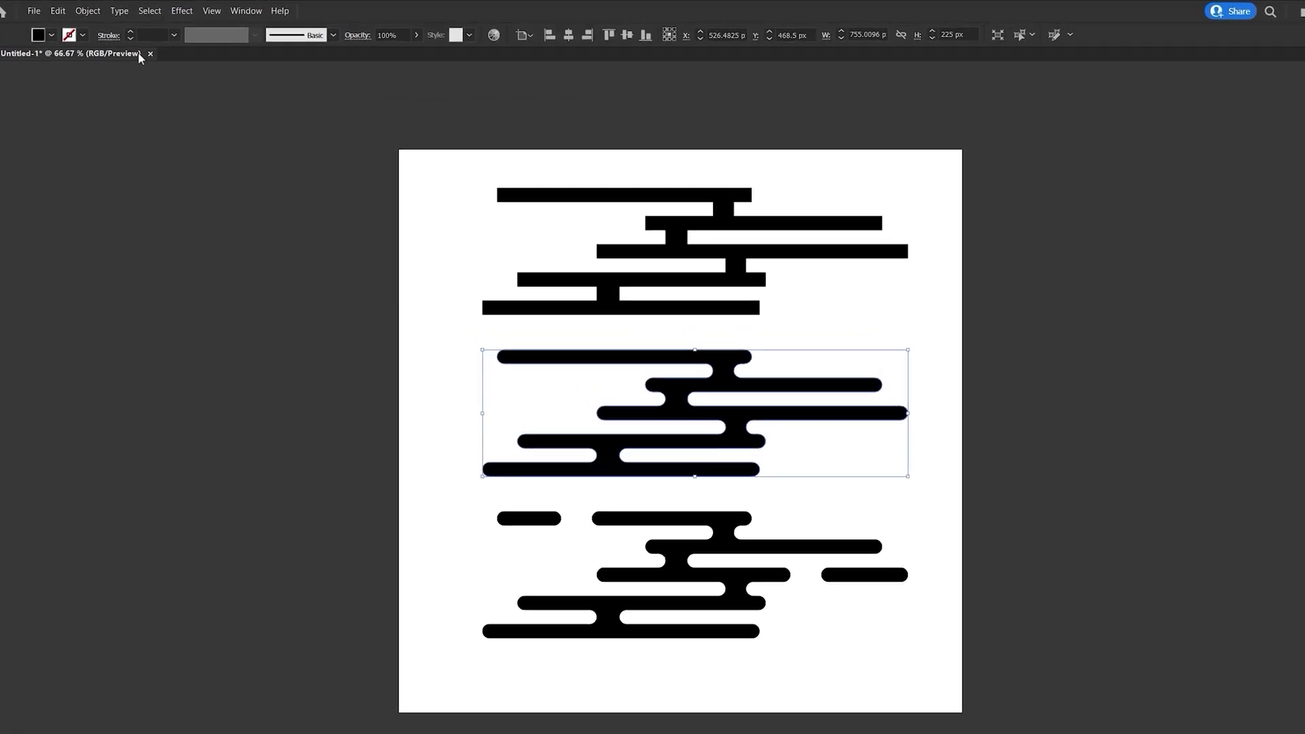
Step: Make a pattern from the middle shape with Brick by Row tile type
left_click(111, 10)
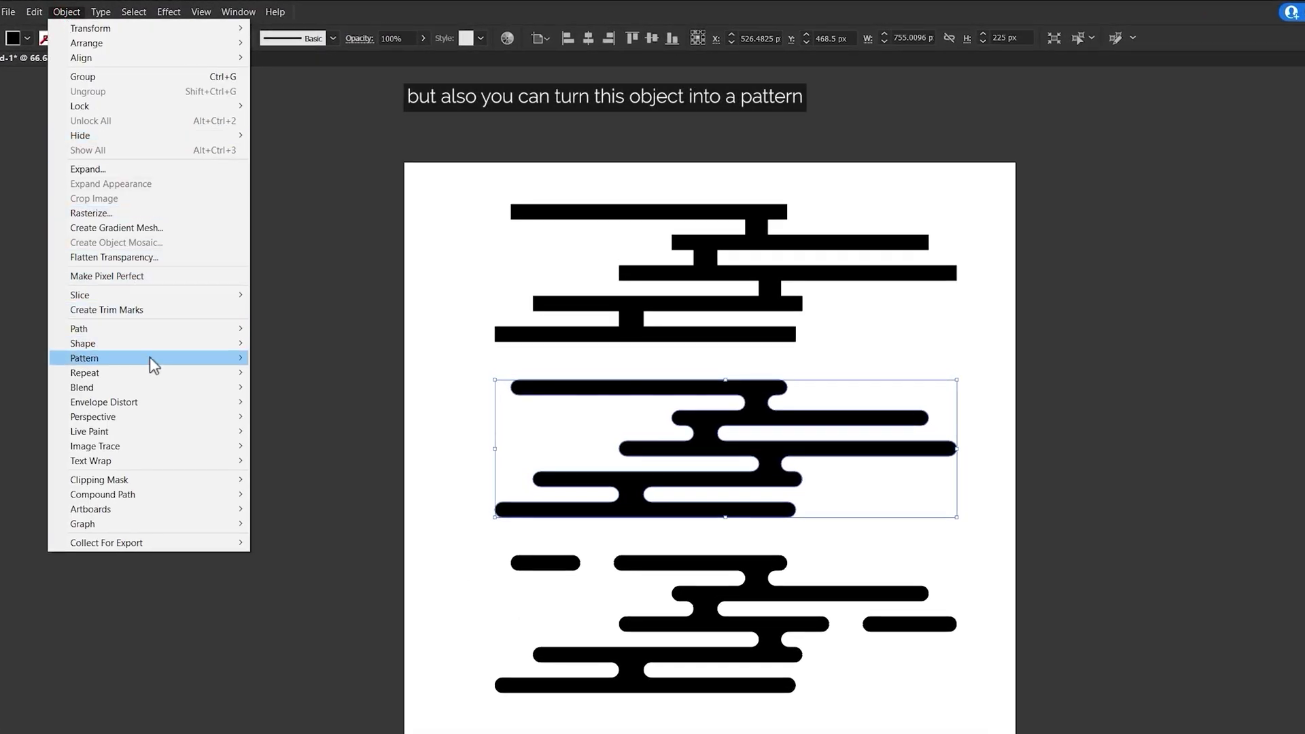
left_click(151, 357)
left_click(279, 358)
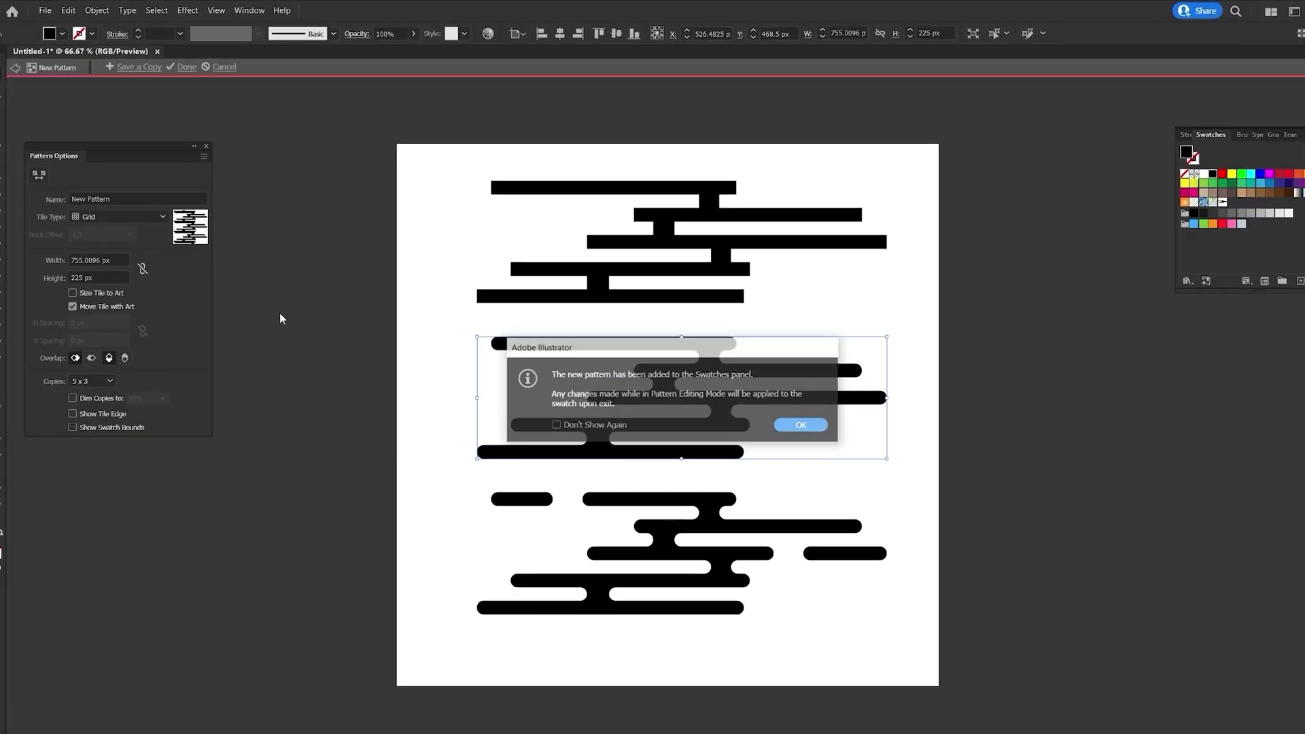
left_click(770, 400)
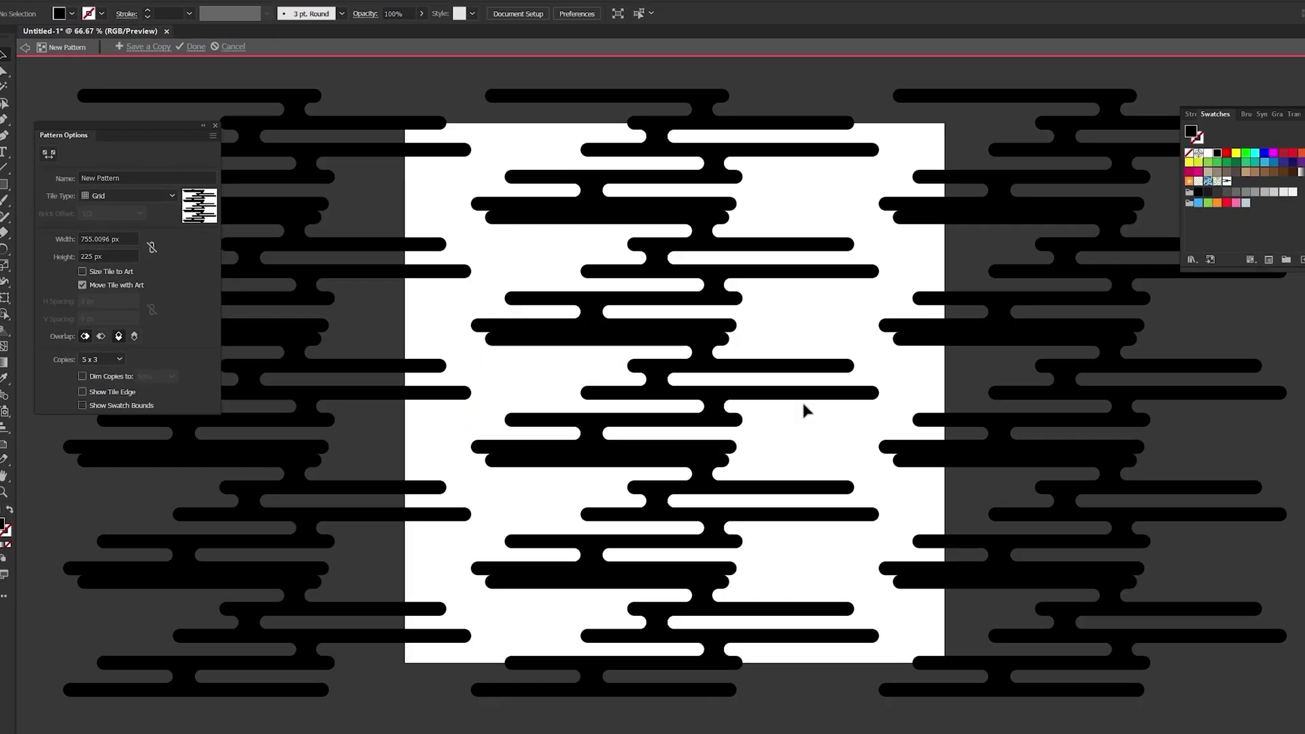
left_click(150, 182)
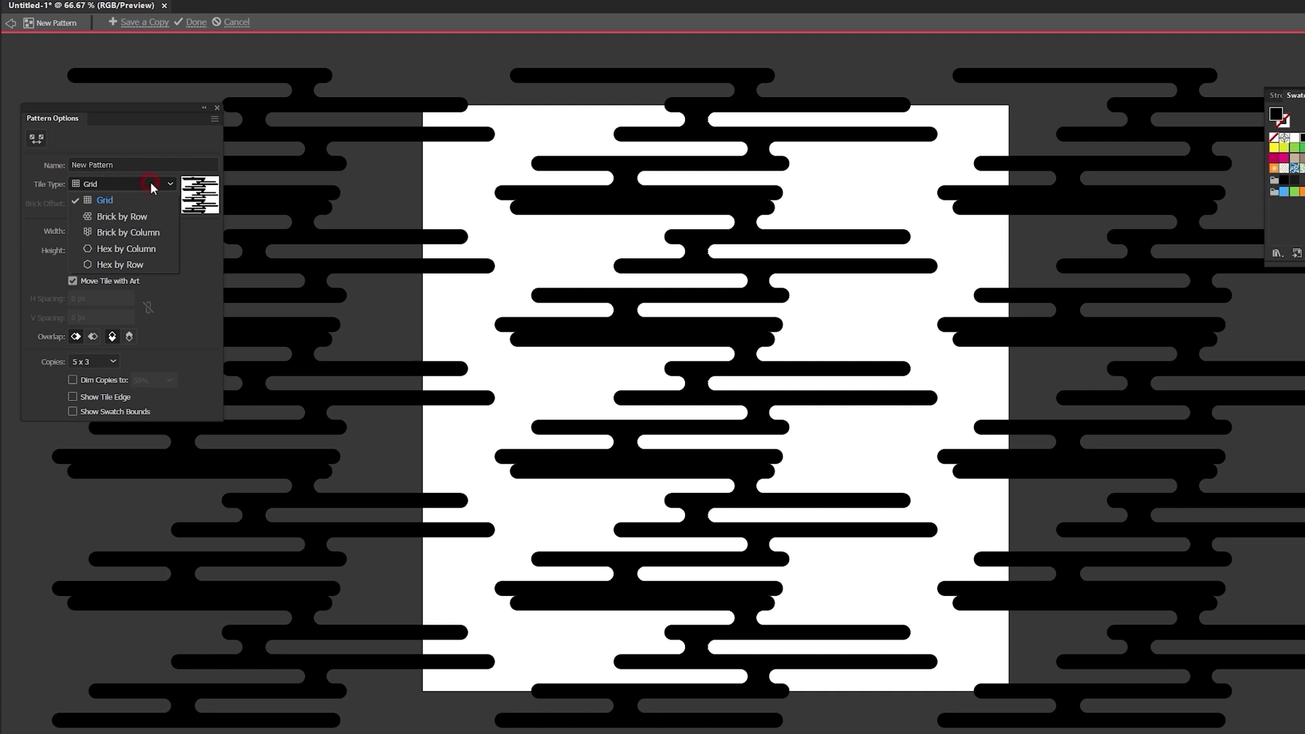
left_click(153, 216)
Step: Set the pattern tile height to 250 px and width to 570 px
left_click(117, 250)
key("Return")
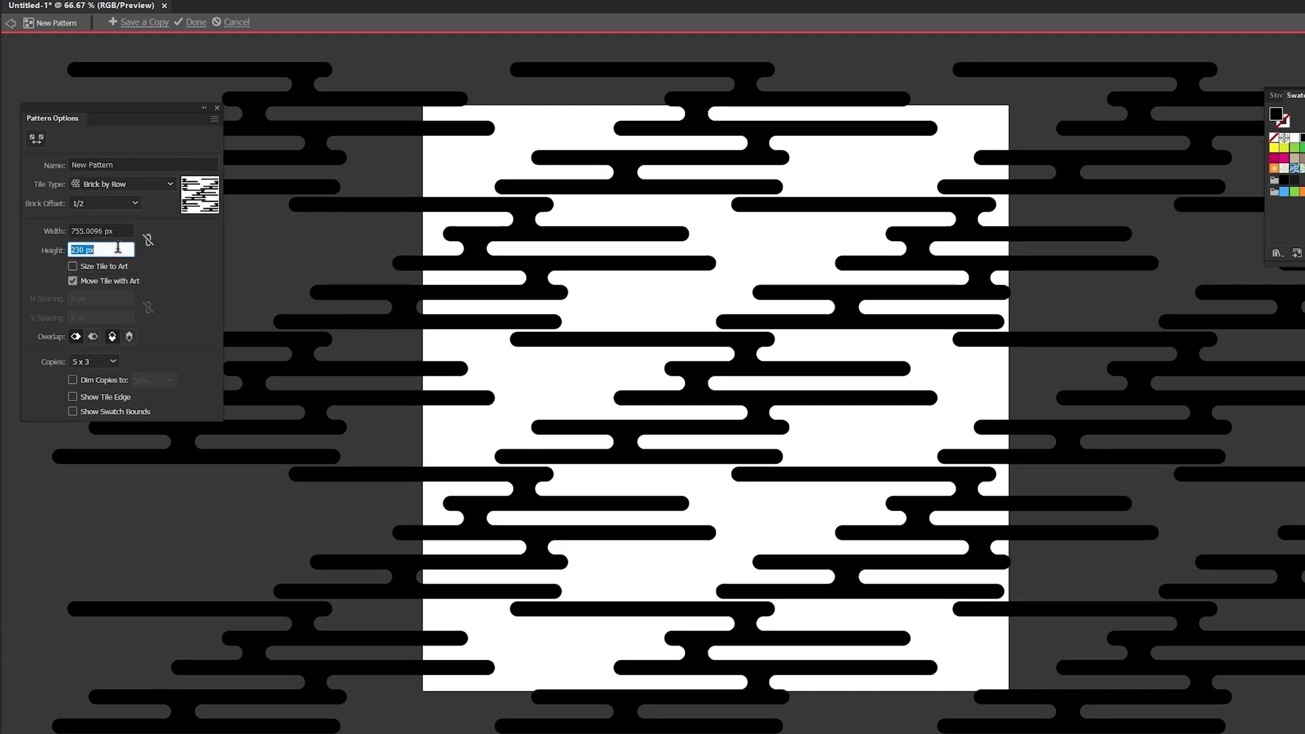
type("250")
key("Return")
left_click(119, 230)
type("610")
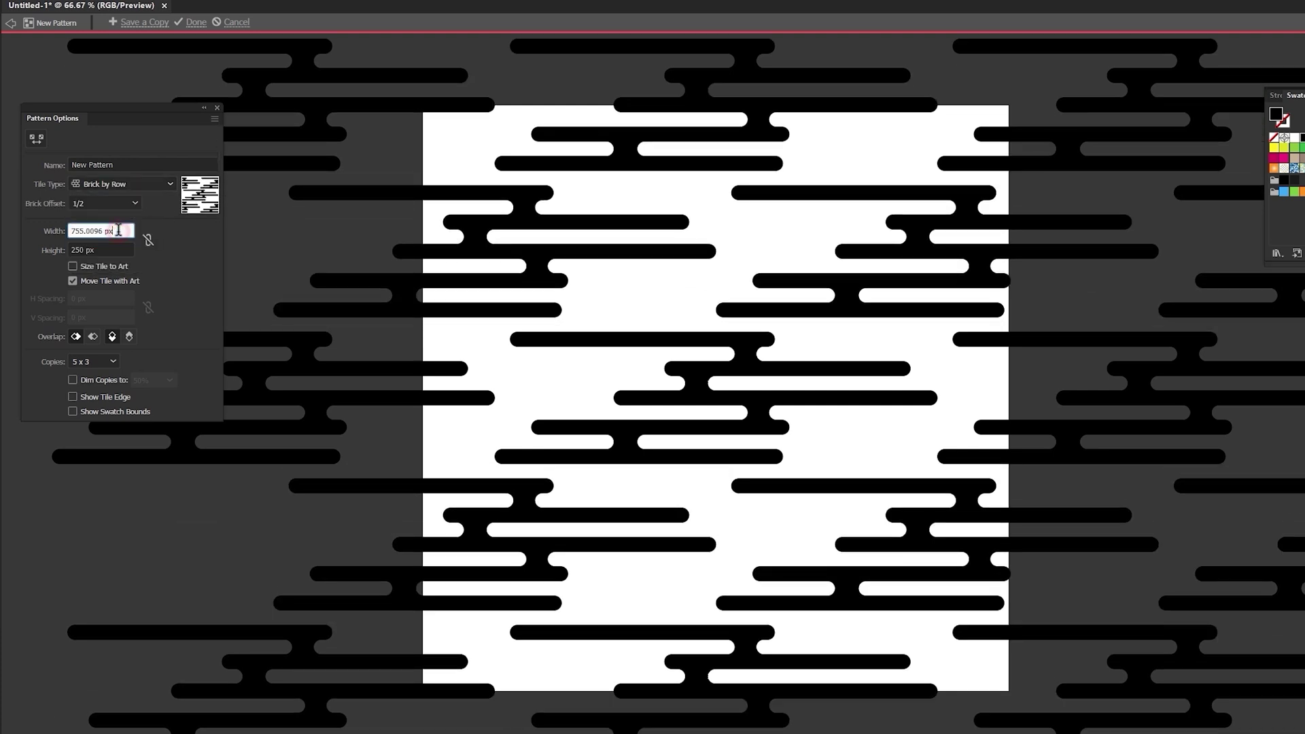
key("Return")
type("570")
key("Return")
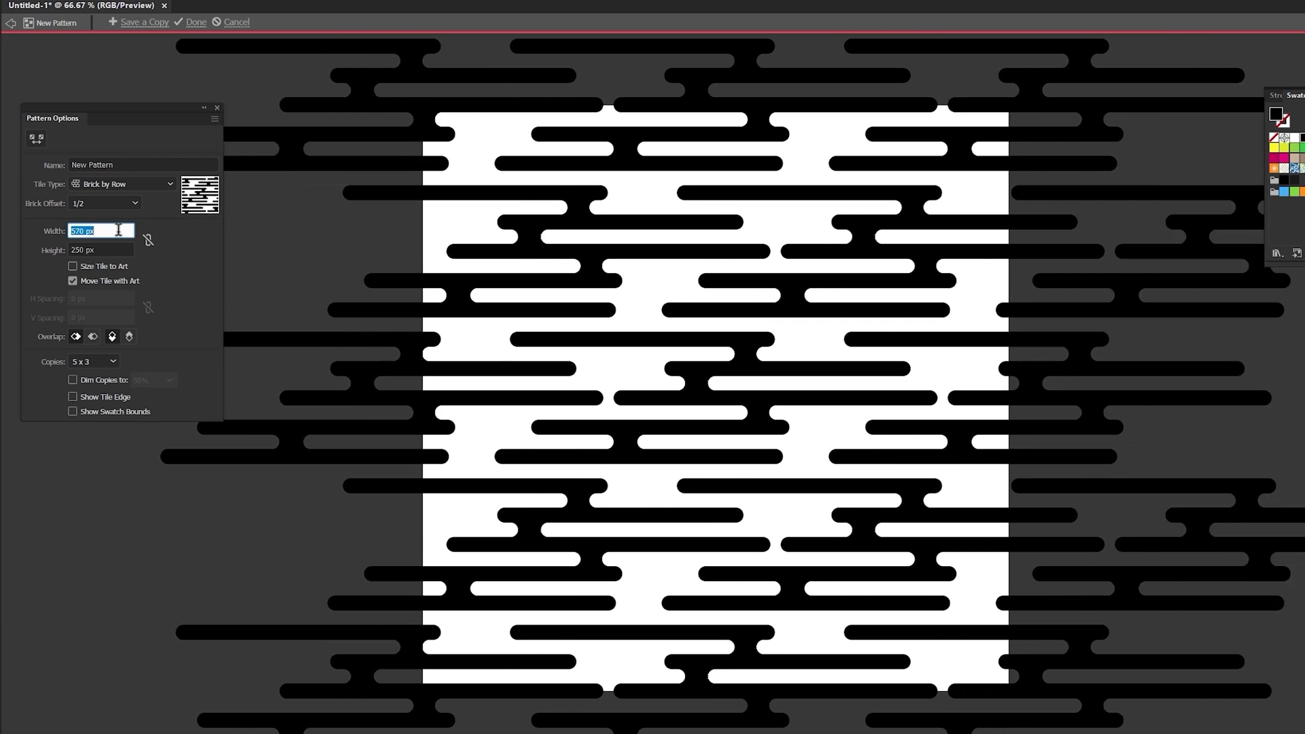
Step: Drag bar end anchors in the tile to lengthen, shift and shorten bars, then exit pattern editing
left_click(15, 48)
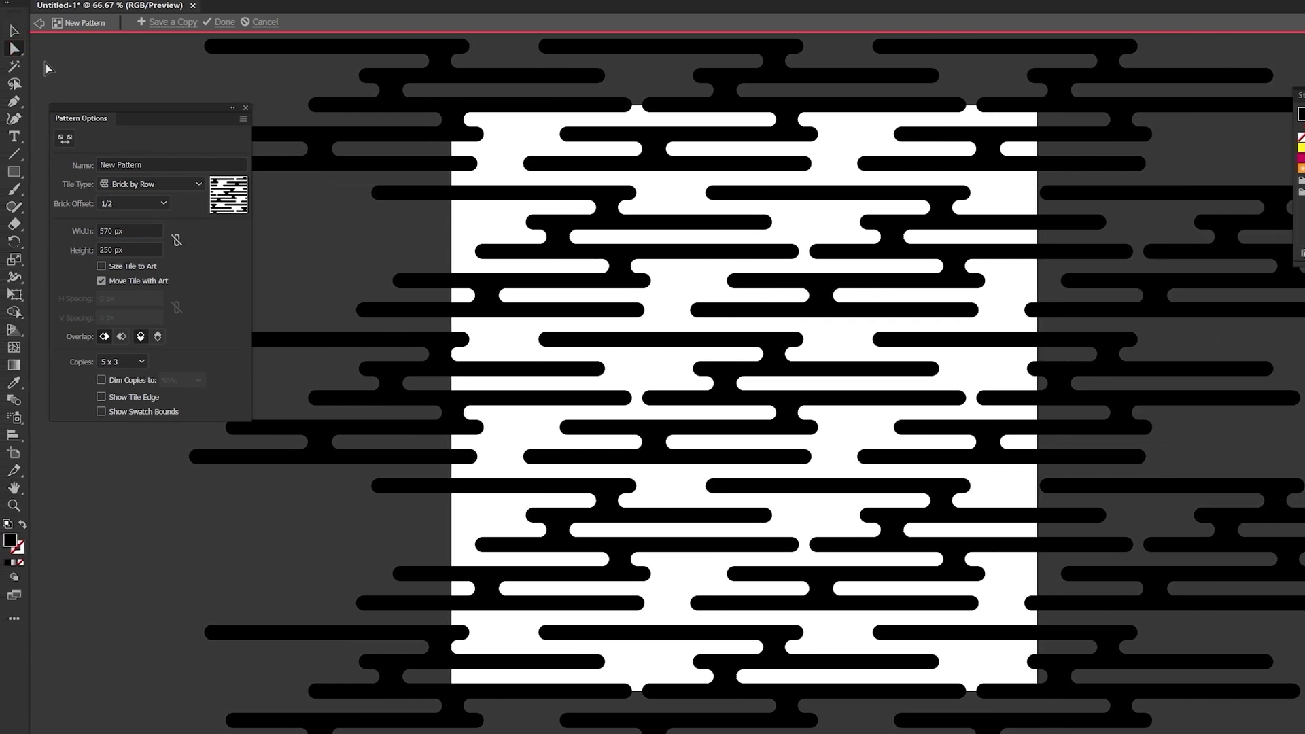
left_click(801, 427)
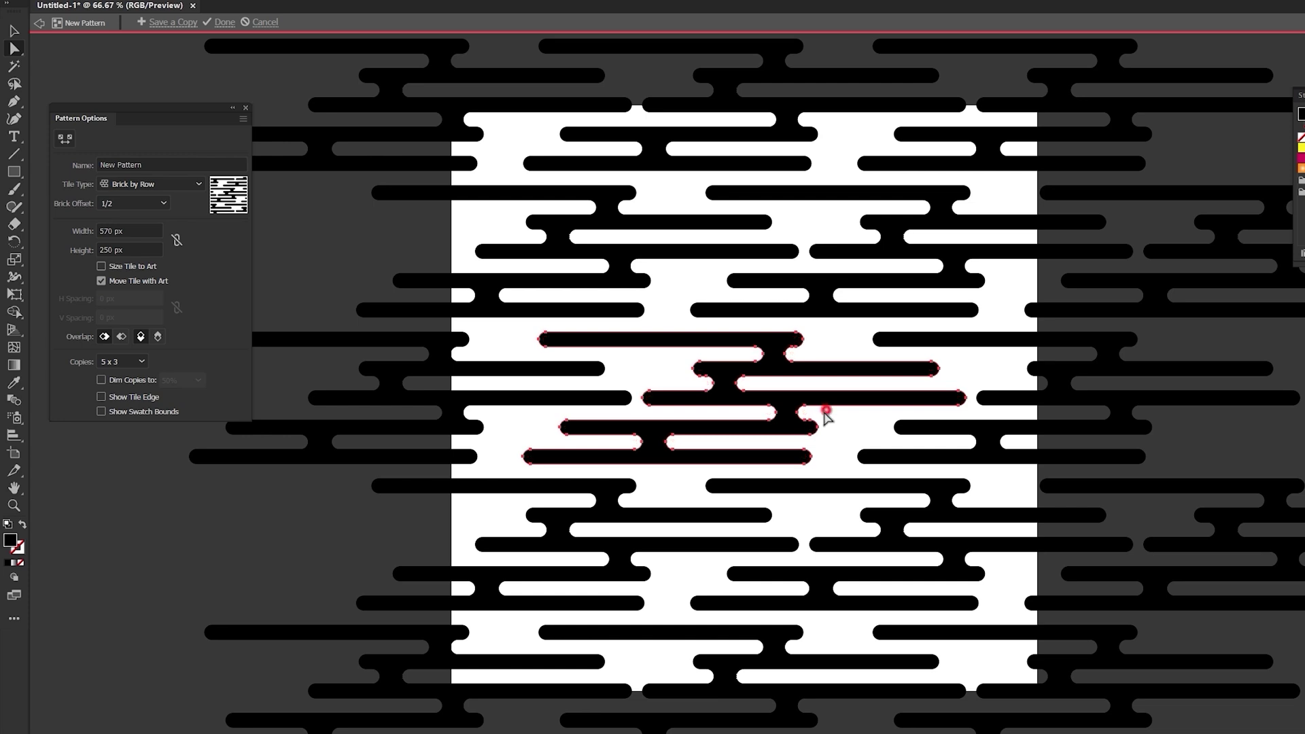
left_click_drag(826, 411, 845, 436)
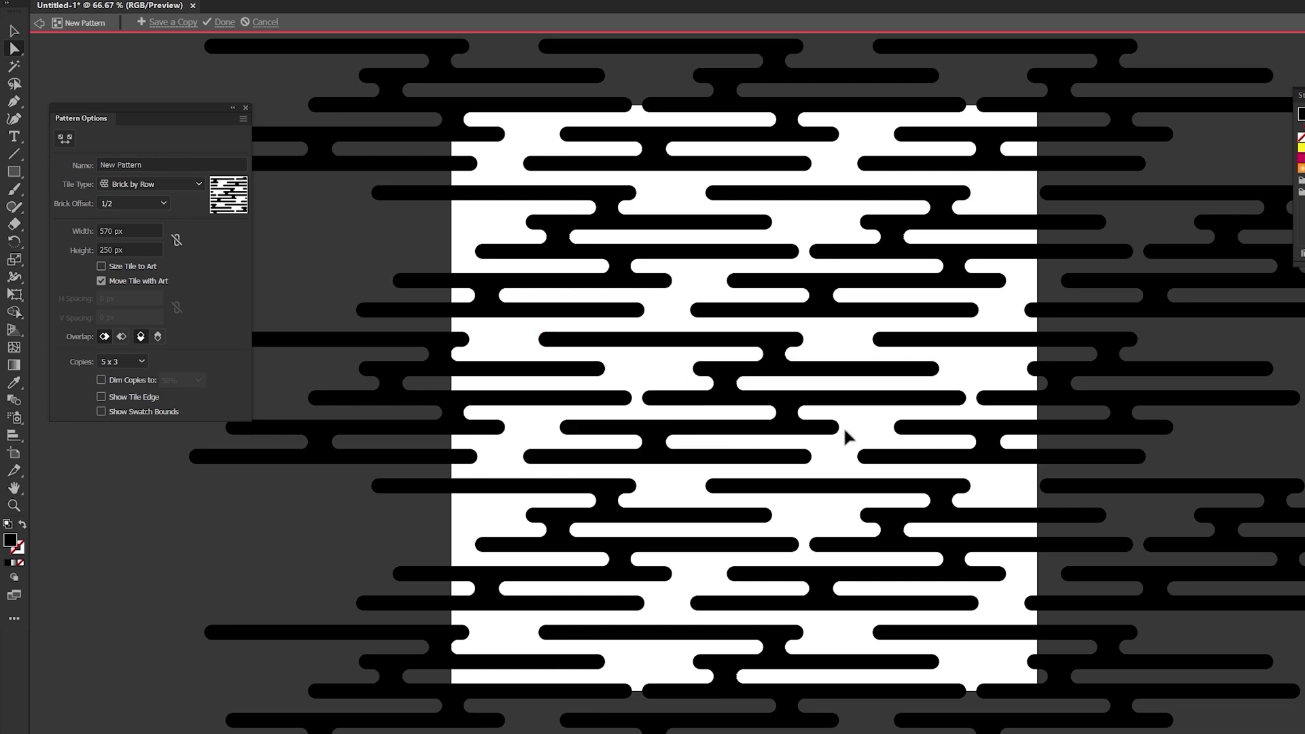
key("ctrl+1")
mouse_move(382, 314)
left_mouse_down()
mouse_move(432, 374)
mouse_move(340, 354)
left_mouse_up()
mouse_move(623, 362)
left_mouse_down()
mouse_move(645, 401)
mouse_move(484, 395)
left_mouse_up()
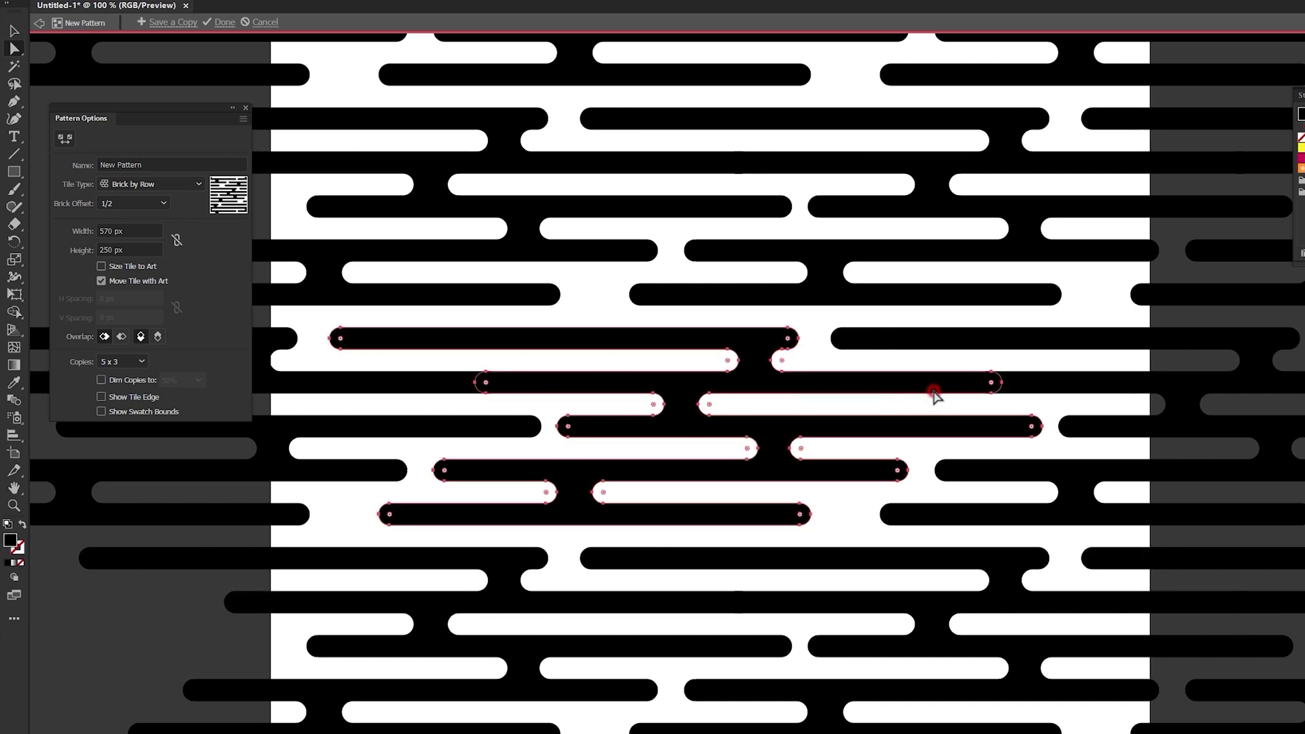
mouse_move(982, 370)
left_mouse_down()
mouse_move(1003, 401)
mouse_move(940, 383)
left_mouse_up()
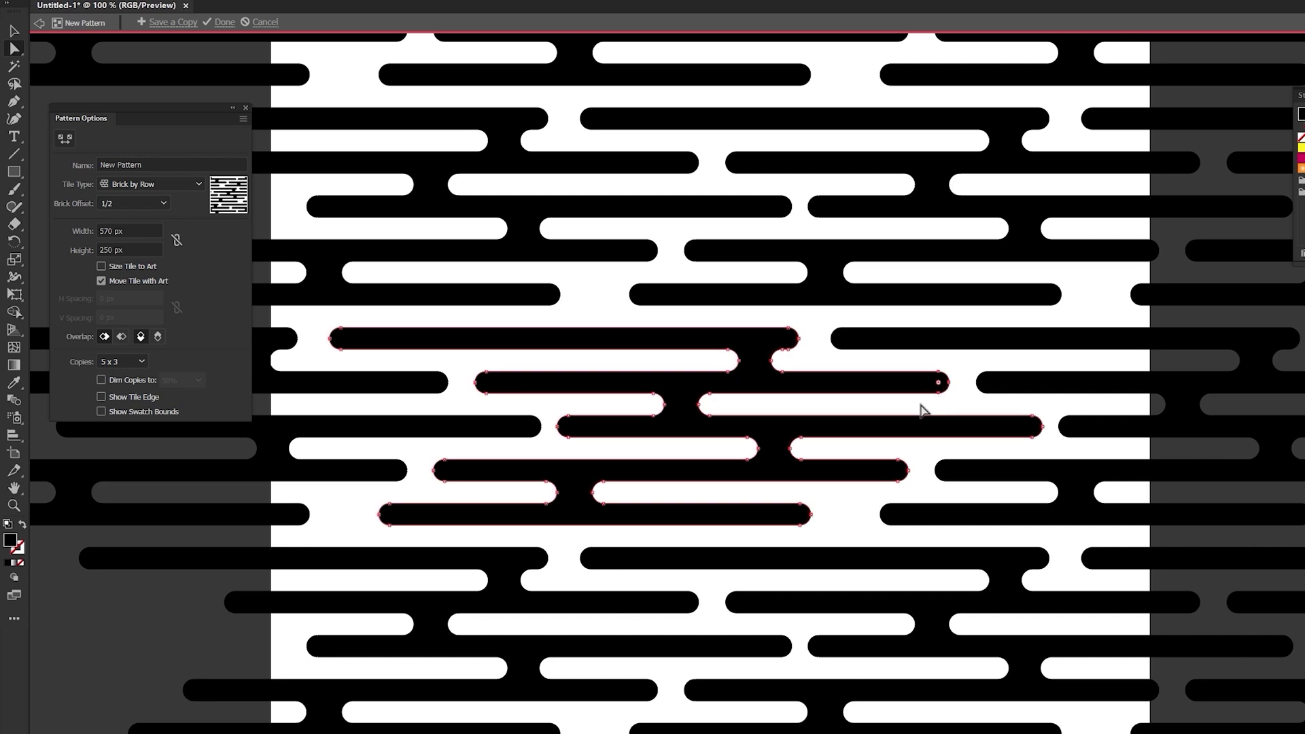
left_click(823, 533)
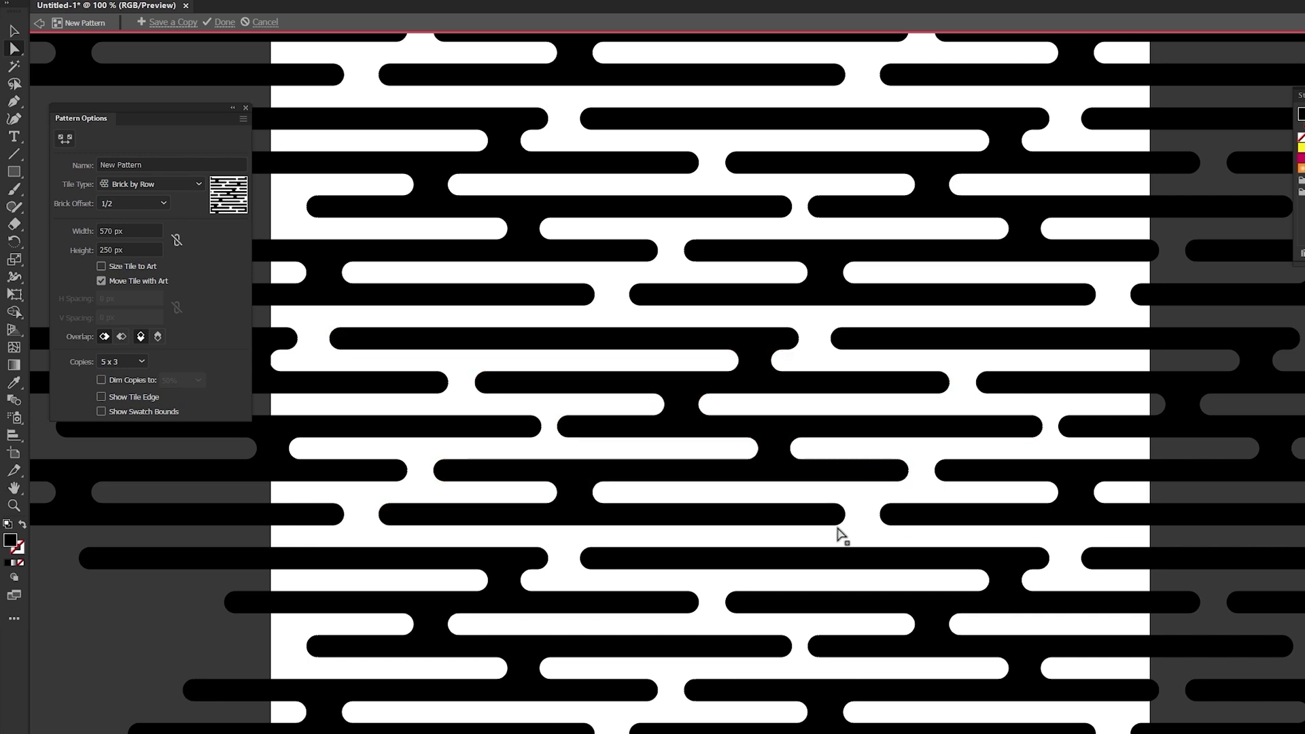
key("ctrl+minus")
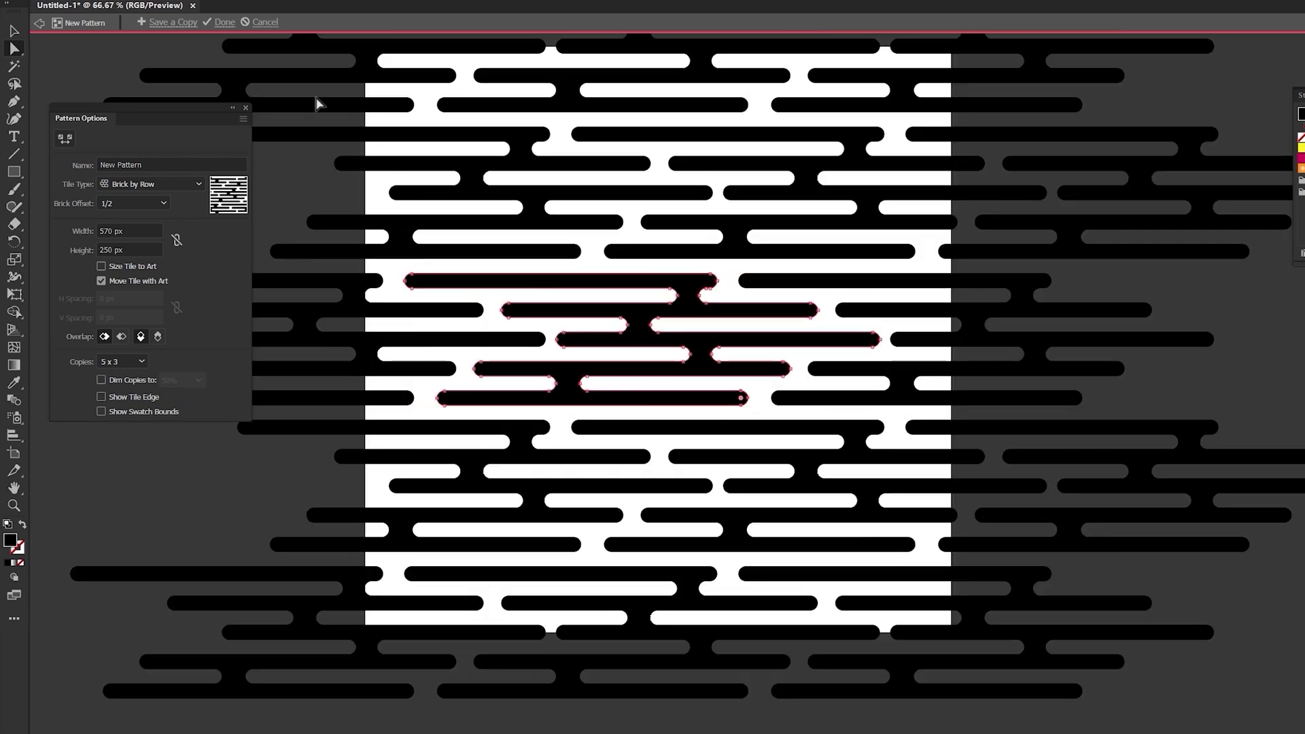
left_click(225, 22)
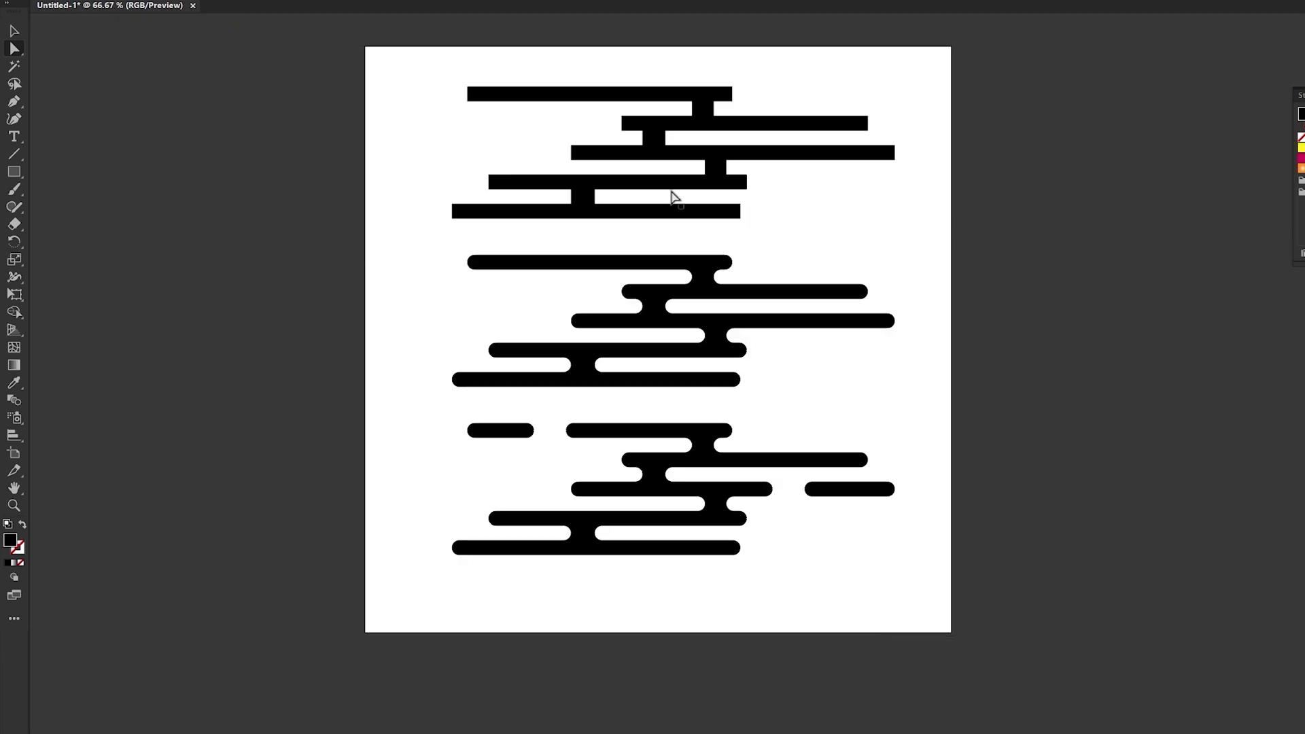
Step: Draw a 1000 × 1000 px square beside the artboard and apply the new bar pattern swatch
left_click_drag(672, 197, 374, 225)
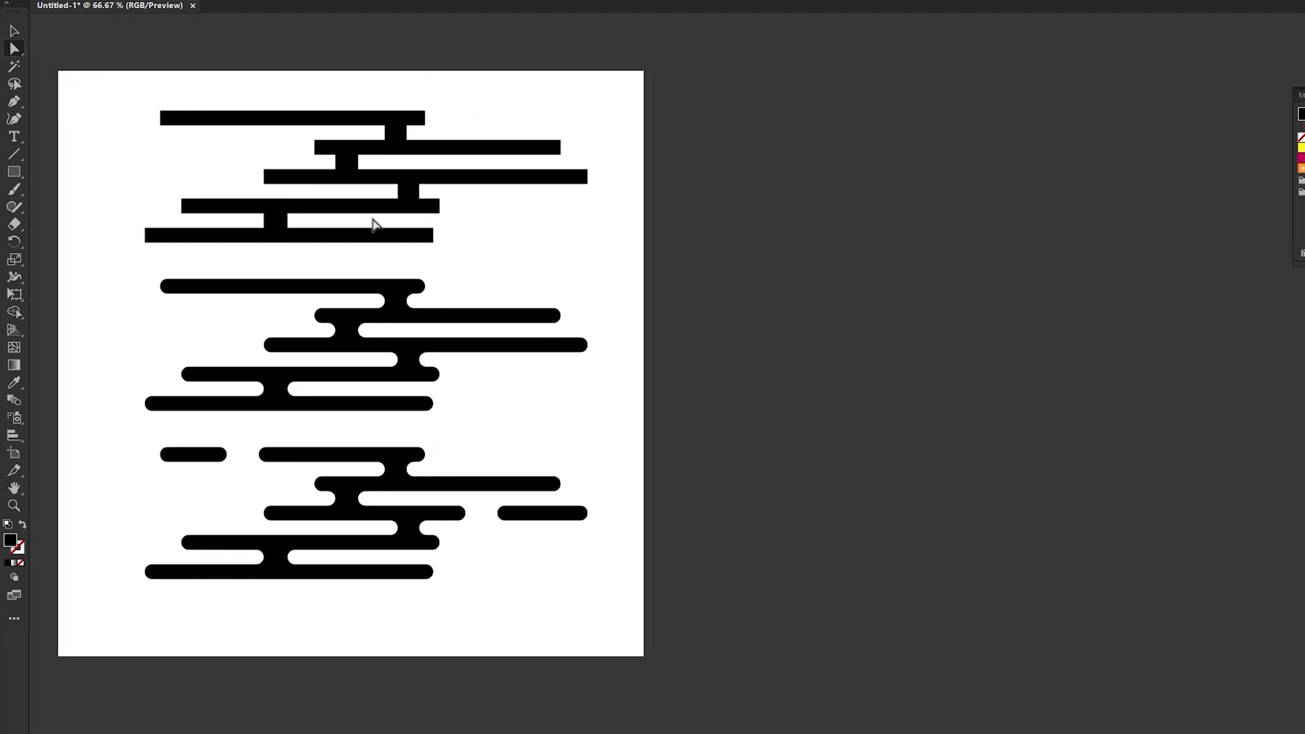
left_click(13, 171)
left_click(683, 72)
type("1000")
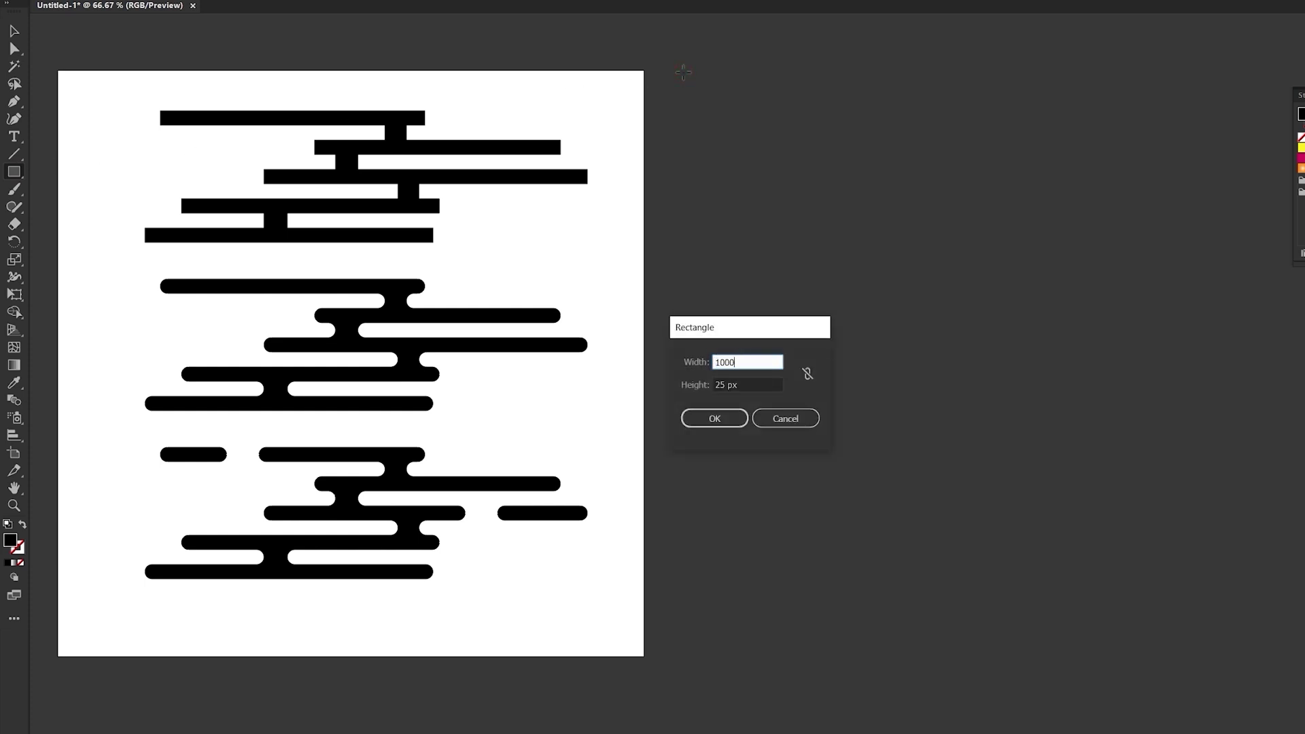
key("Tab")
type("1000")
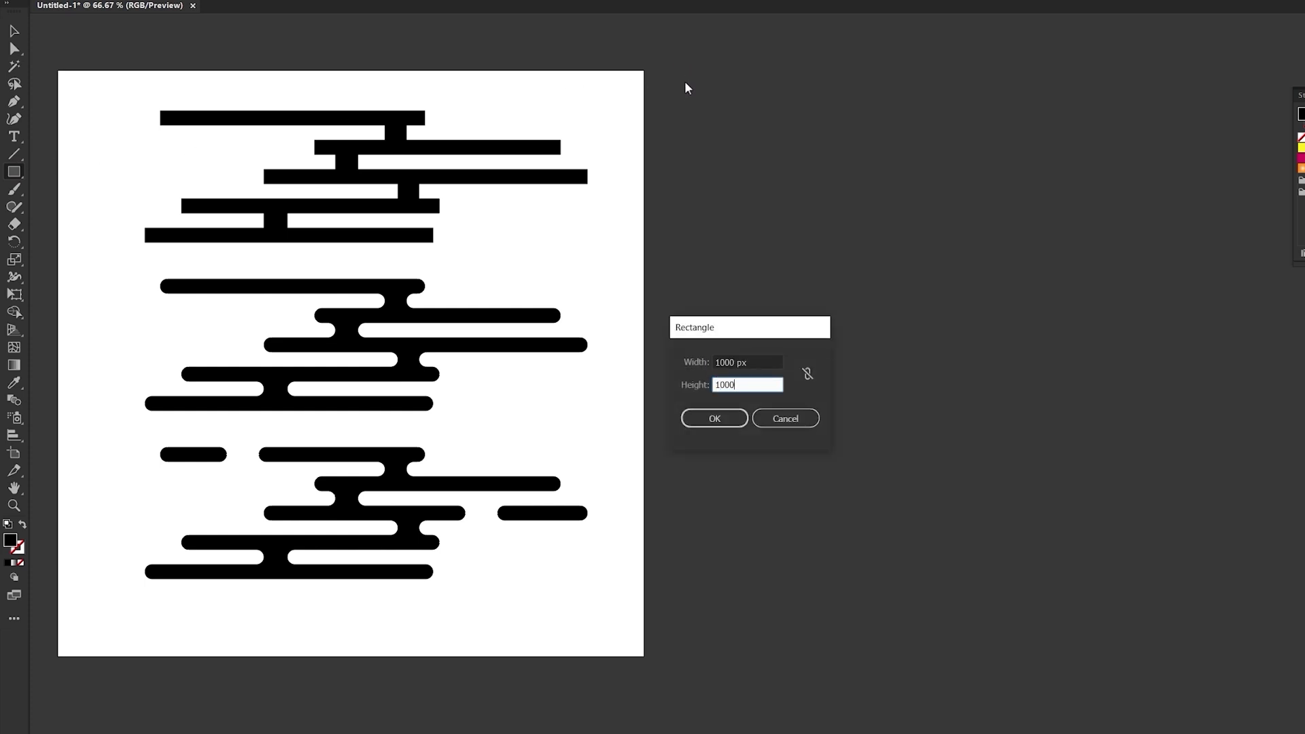
left_click(714, 418)
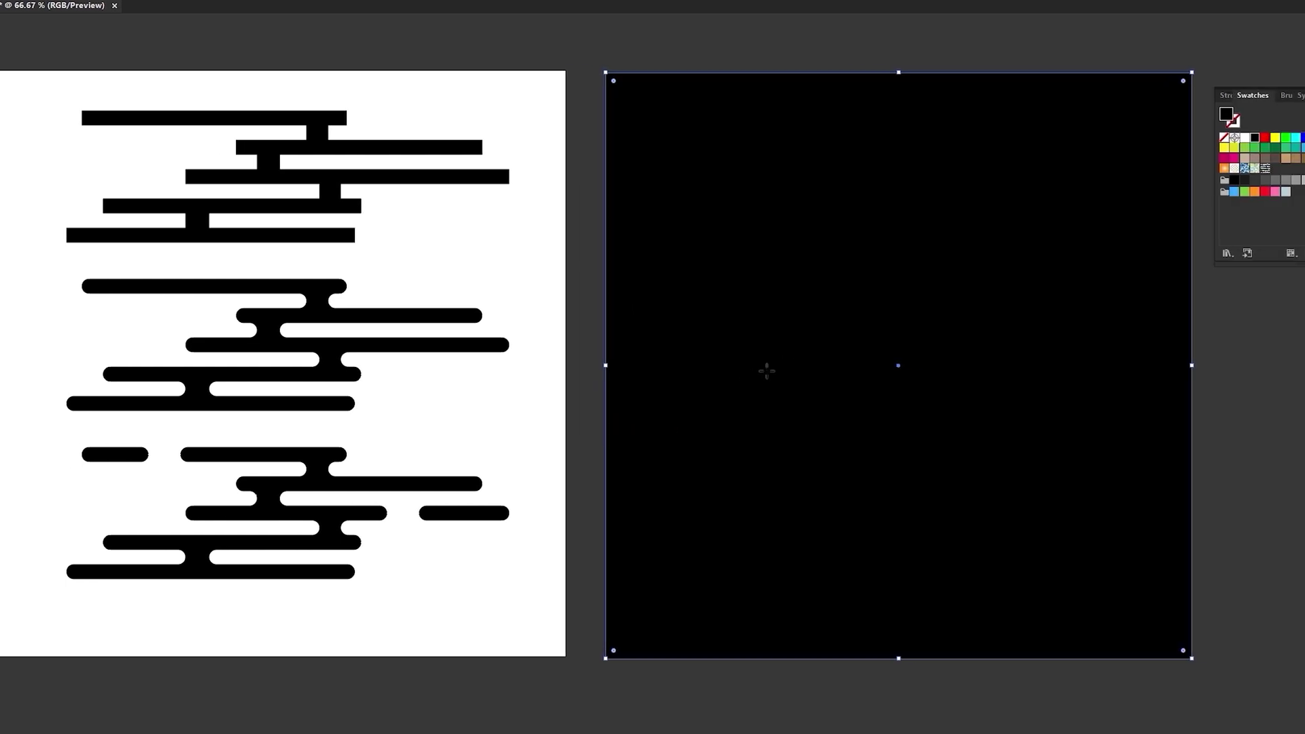
left_click(1148, 169)
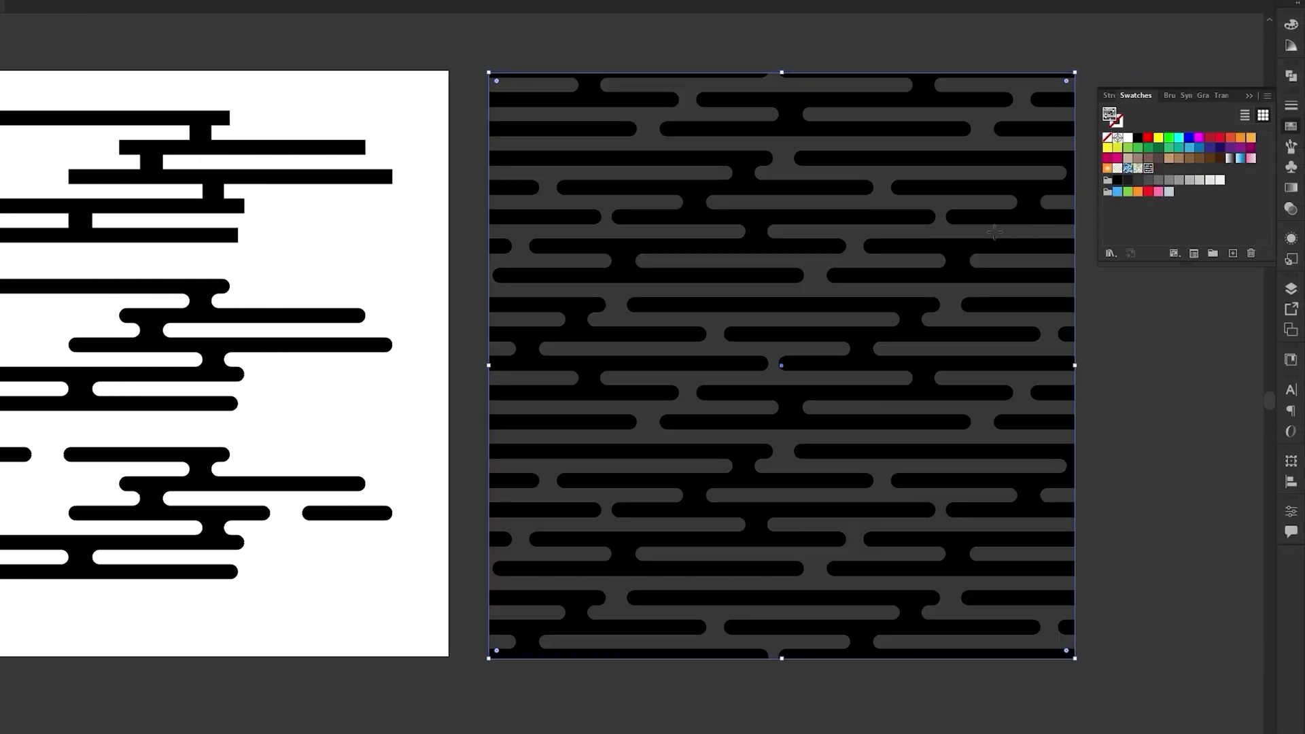
Step: Scale only the square's pattern to 50%, leaving the square itself unchanged
right_click(924, 264)
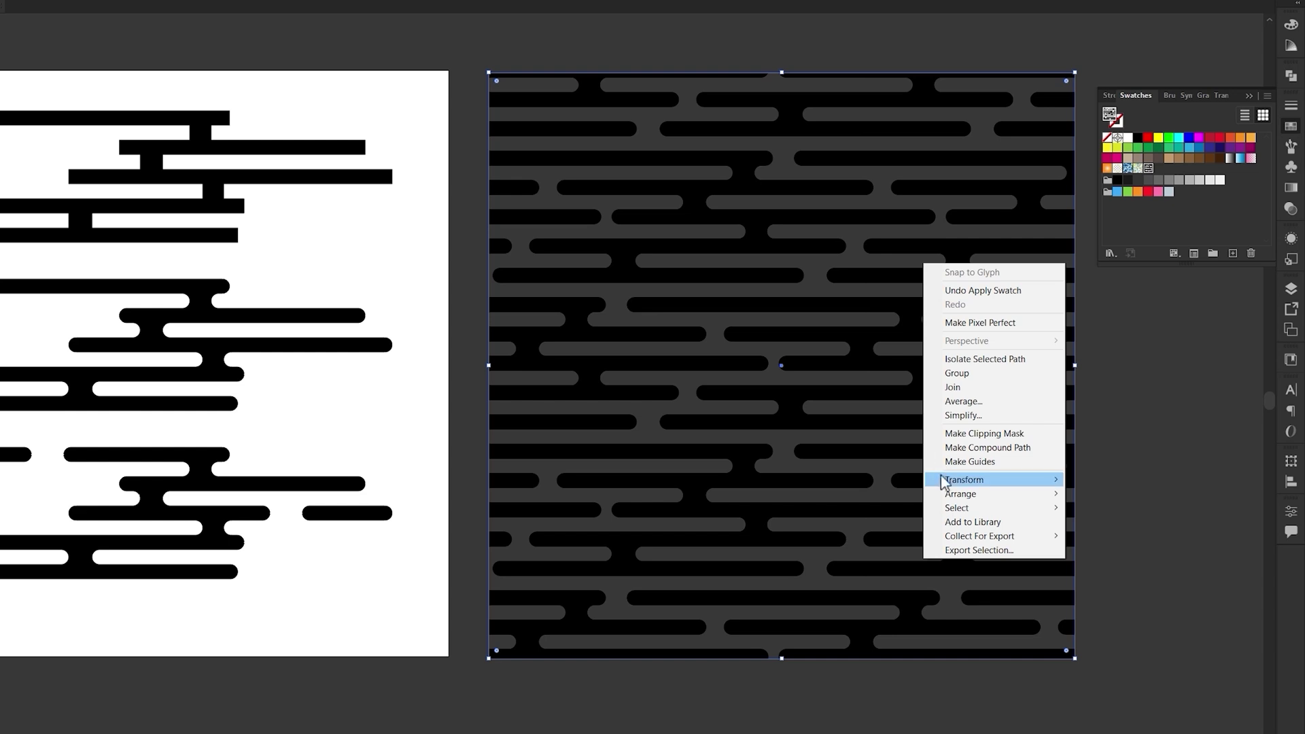
mouse_move(964, 480)
left_click(1095, 540)
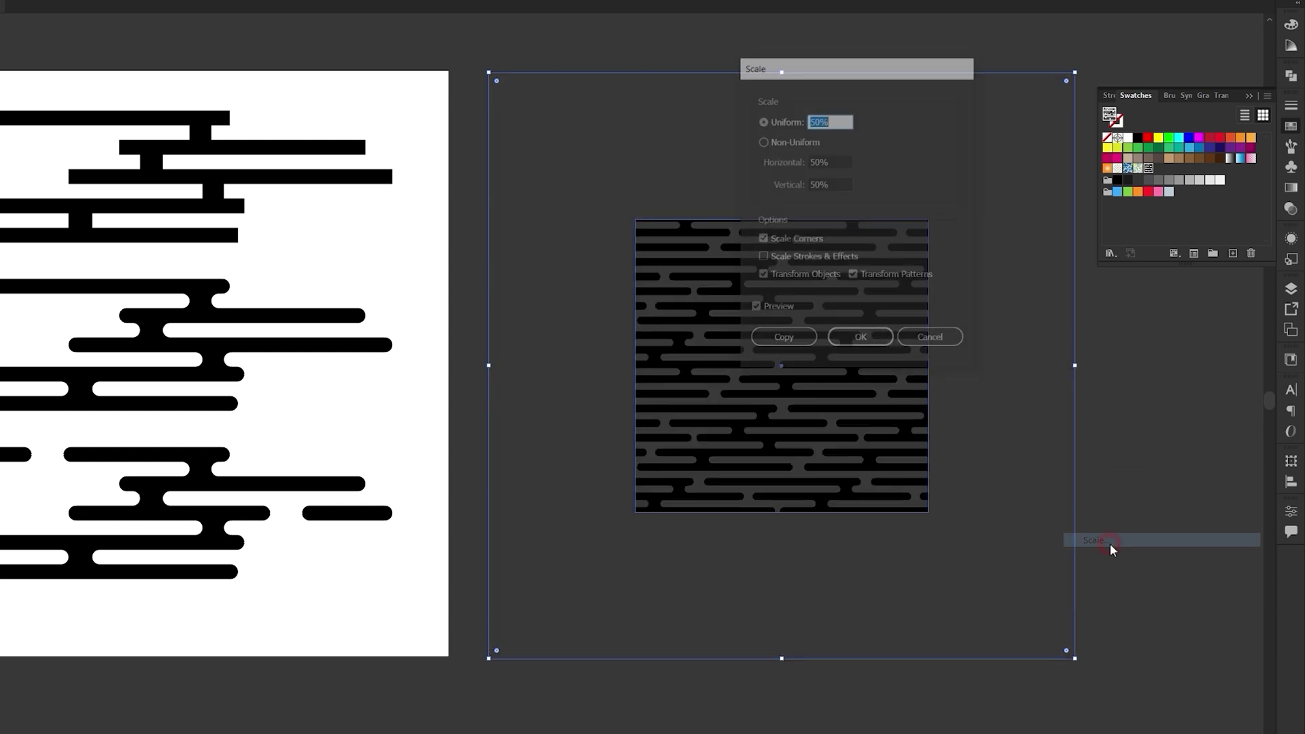
left_click(761, 275)
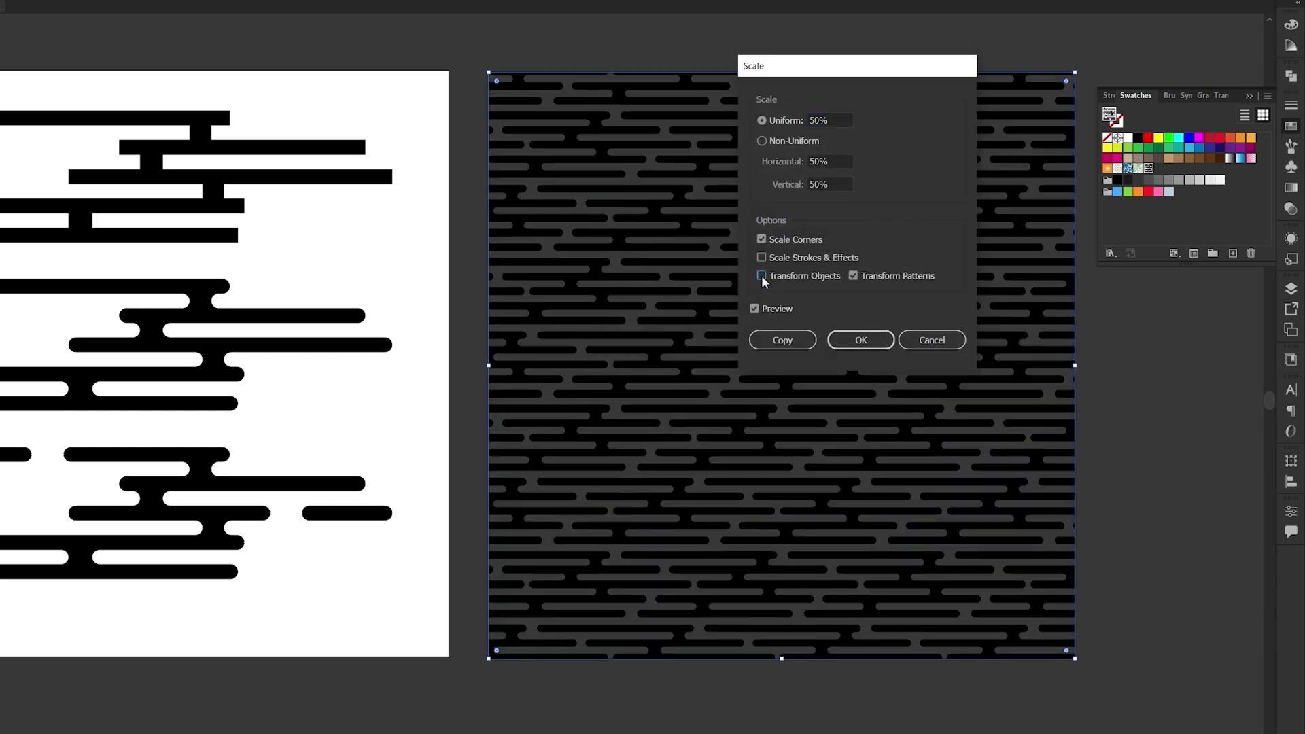
left_click(861, 342)
Step: Rotate the square's pattern 45° and show its Appearance panel
right_click(843, 335)
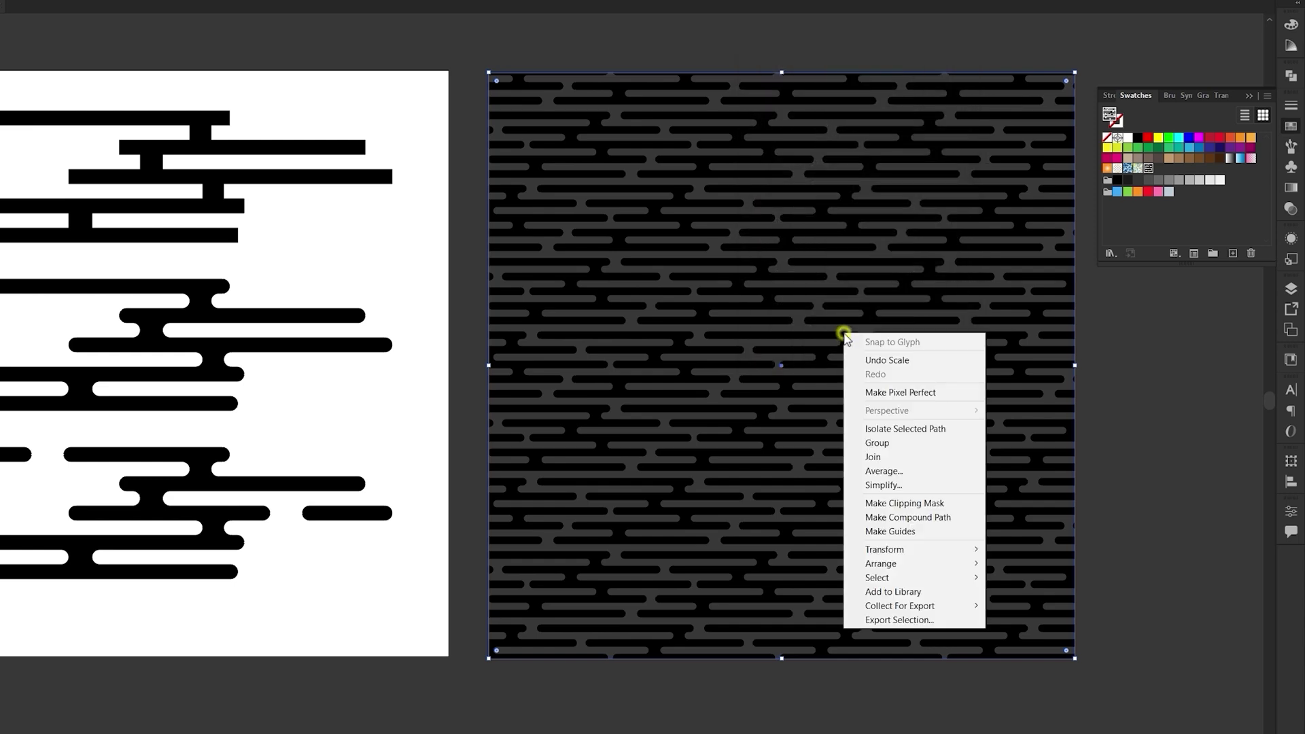
mouse_move(885, 549)
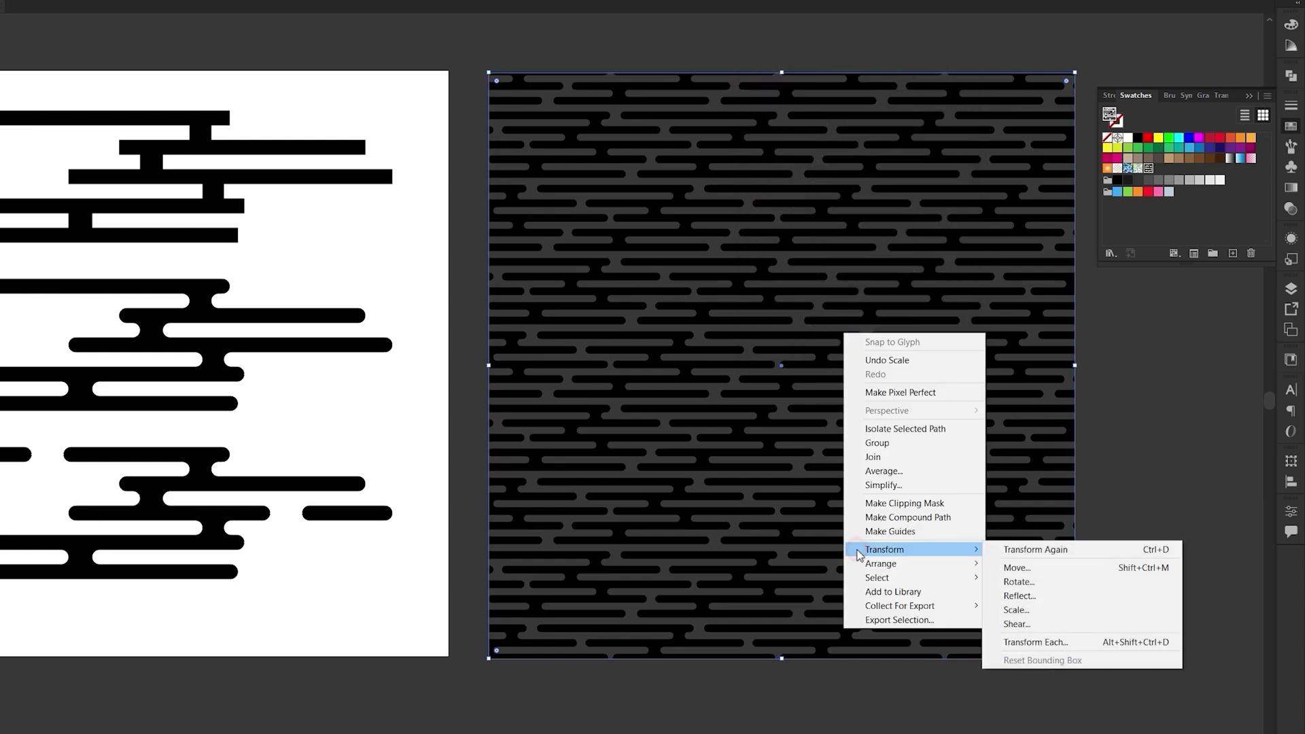
left_click(1030, 583)
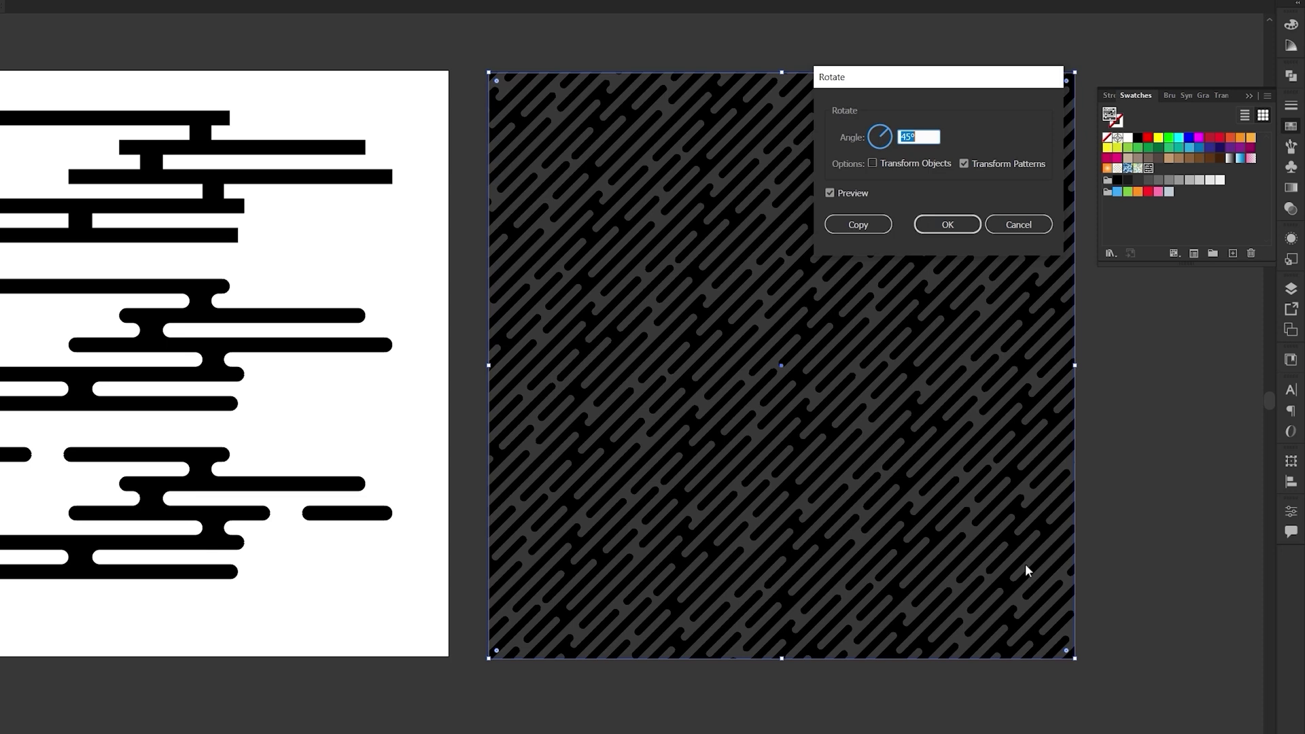
left_click(947, 223)
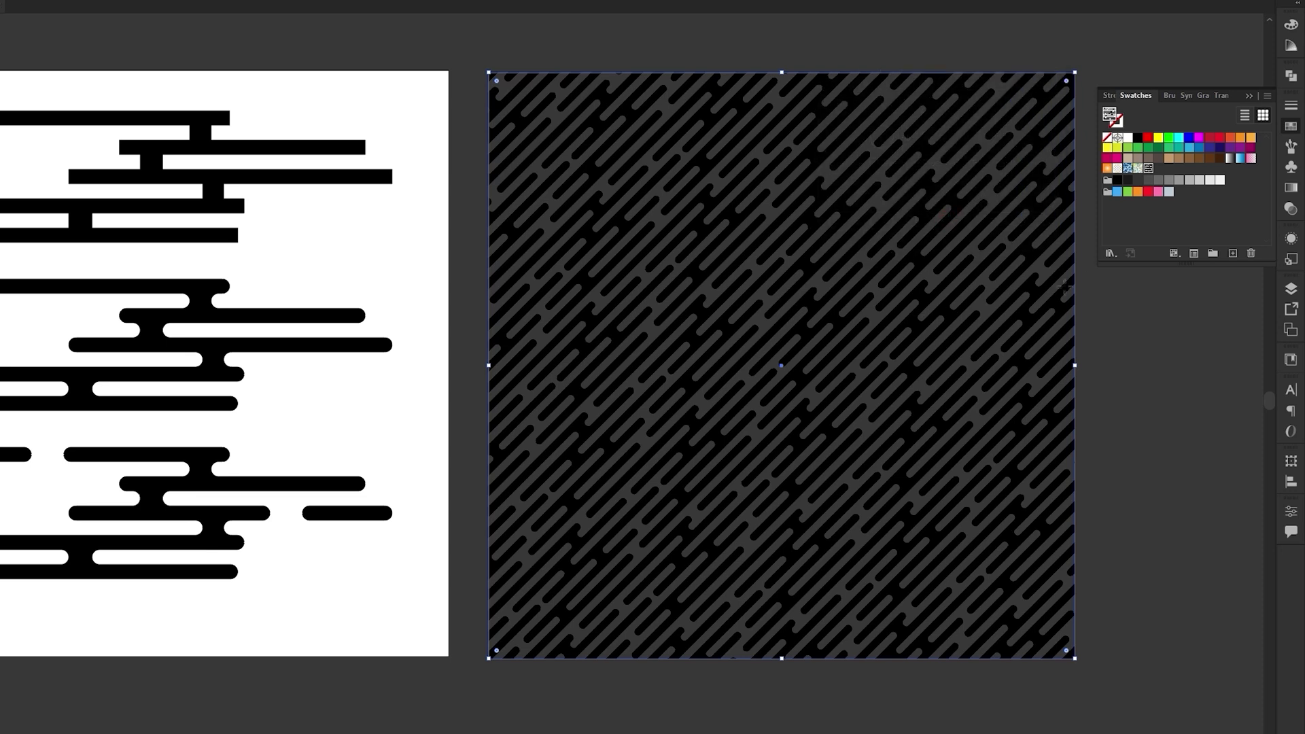
left_click(1290, 240)
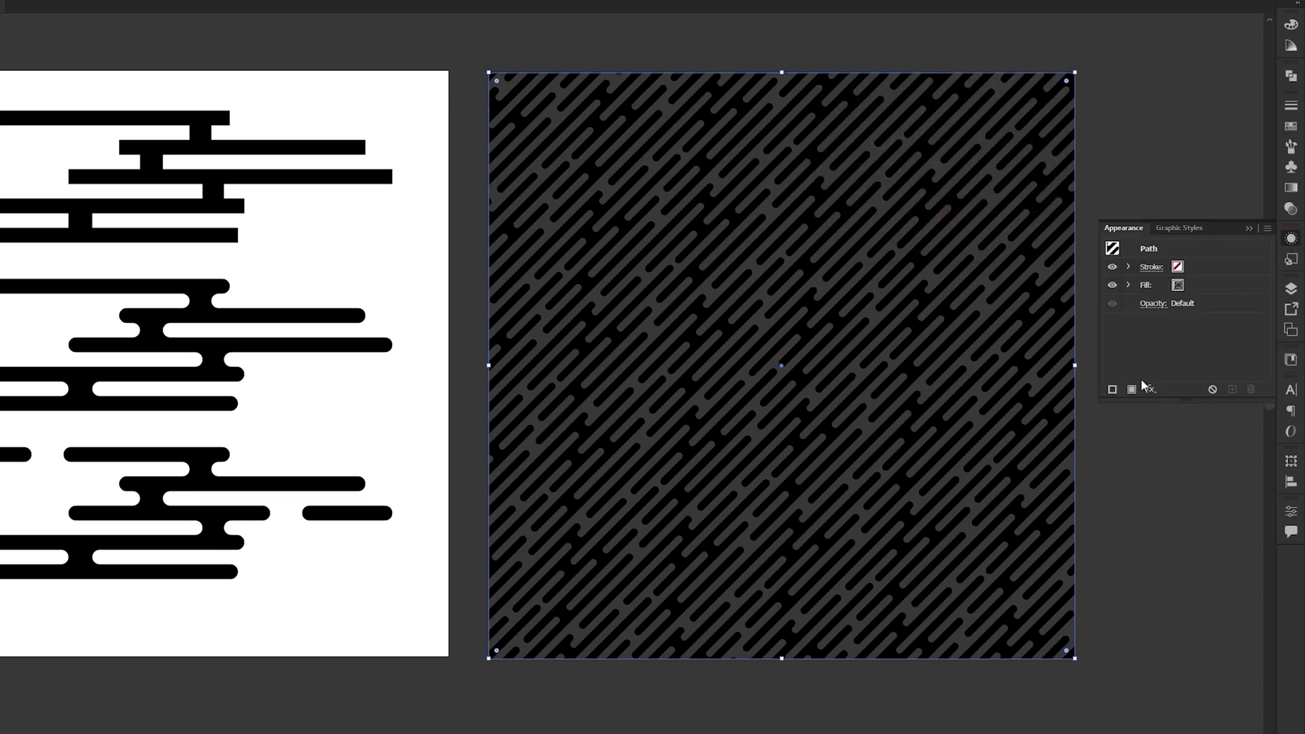
Step: Add a second fill to the square, move it below the pattern fill, and make it white
left_click(1132, 388)
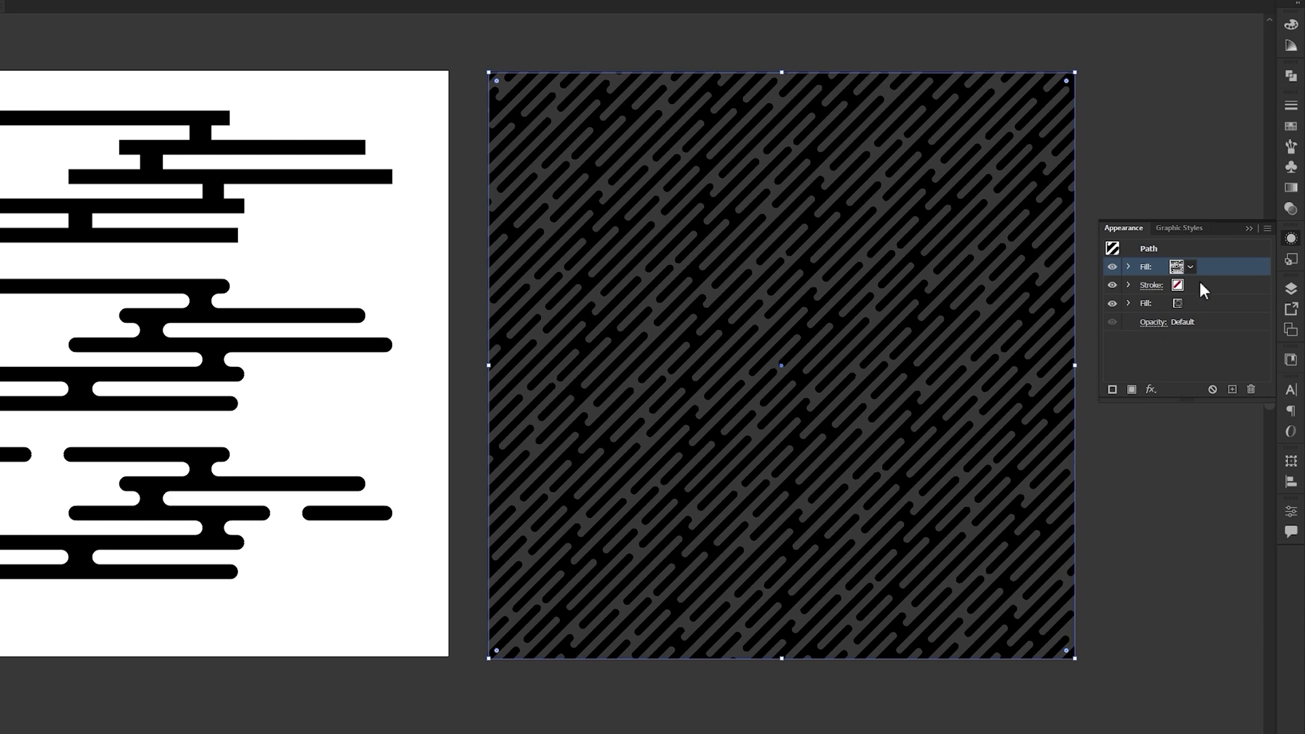
left_click_drag(1205, 294, 1206, 312)
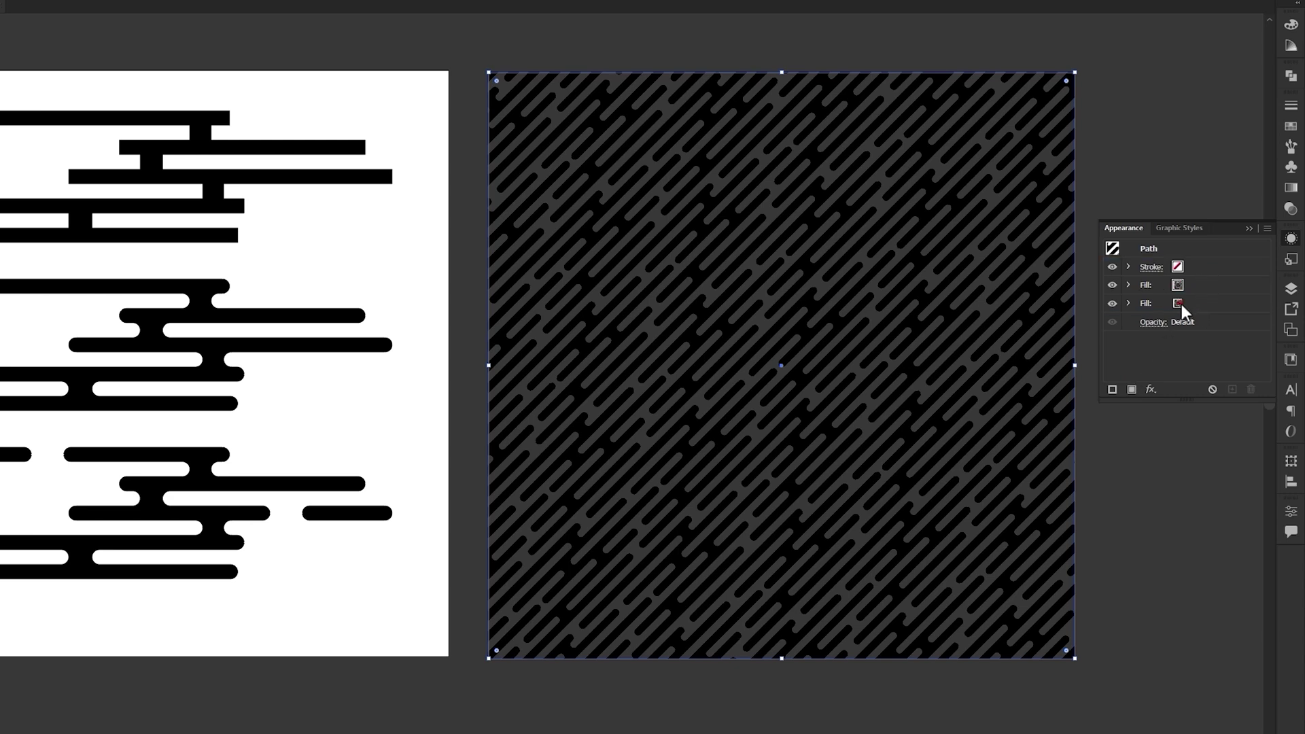
left_click(1189, 305)
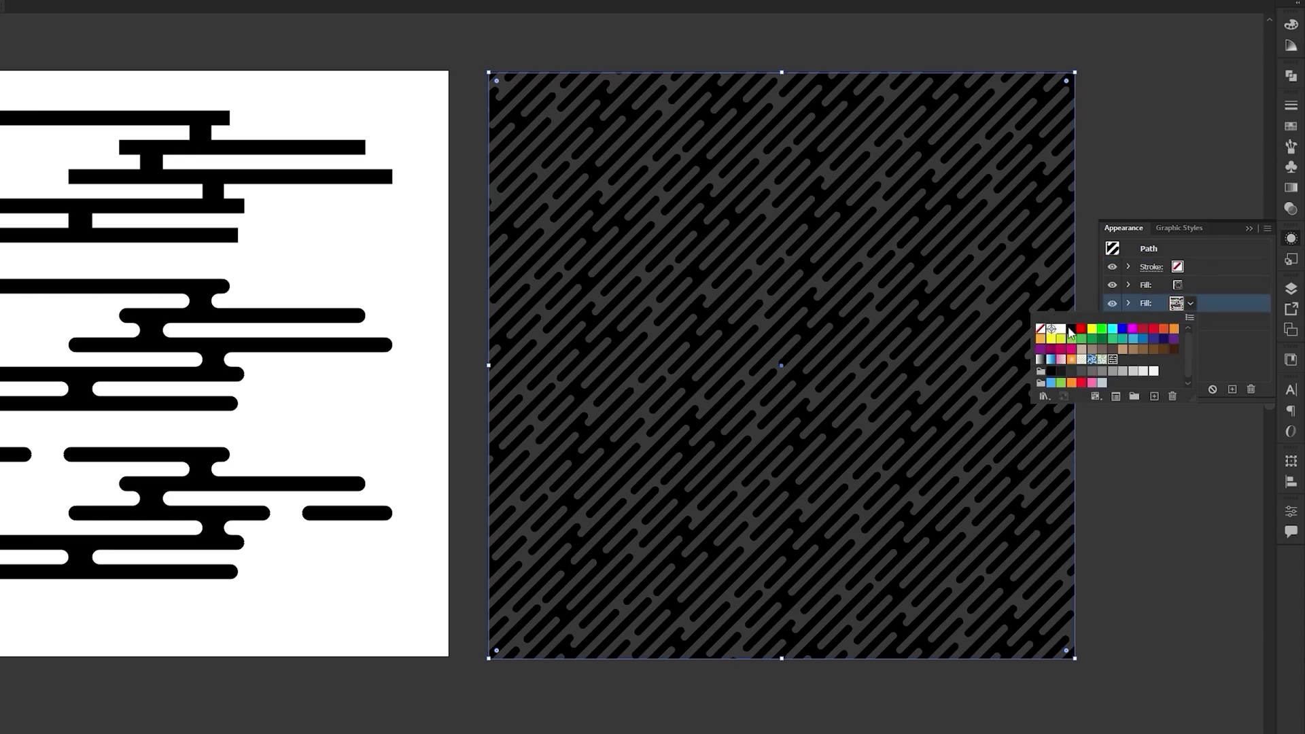
left_click(1063, 330)
left_click(1221, 310)
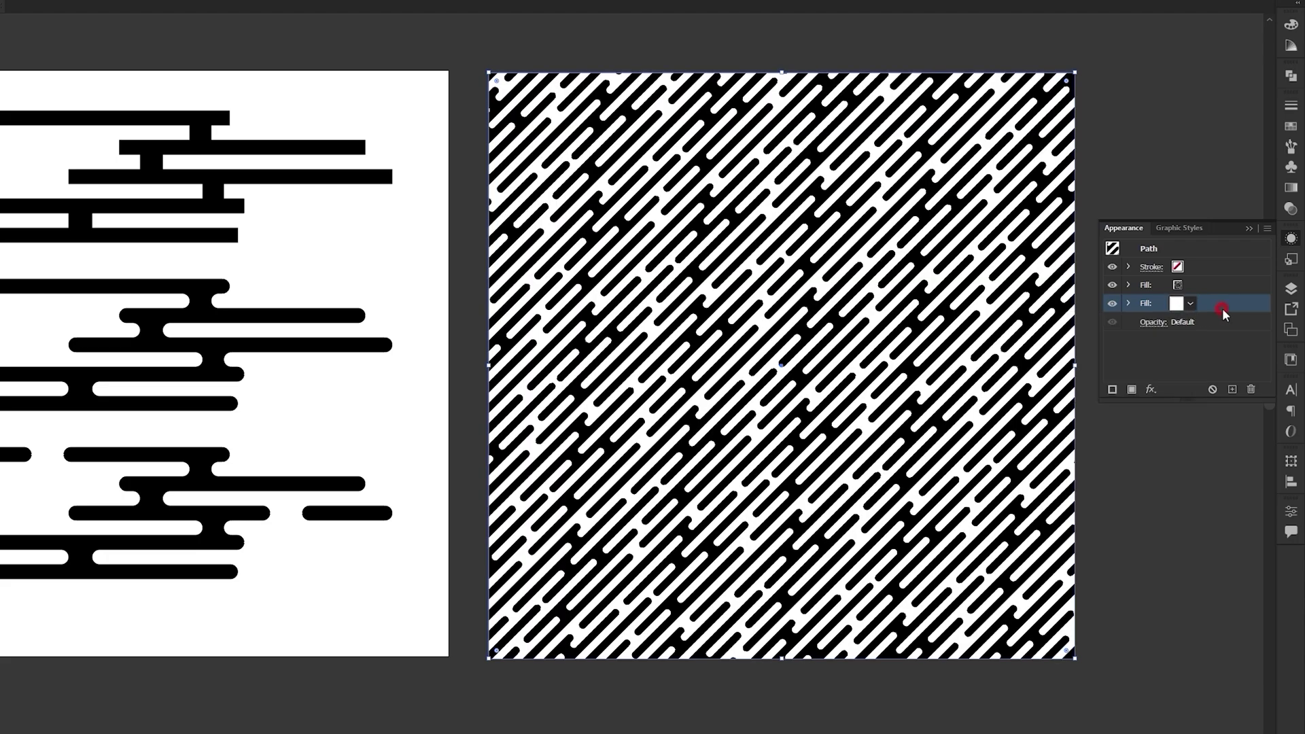
left_click(1250, 228)
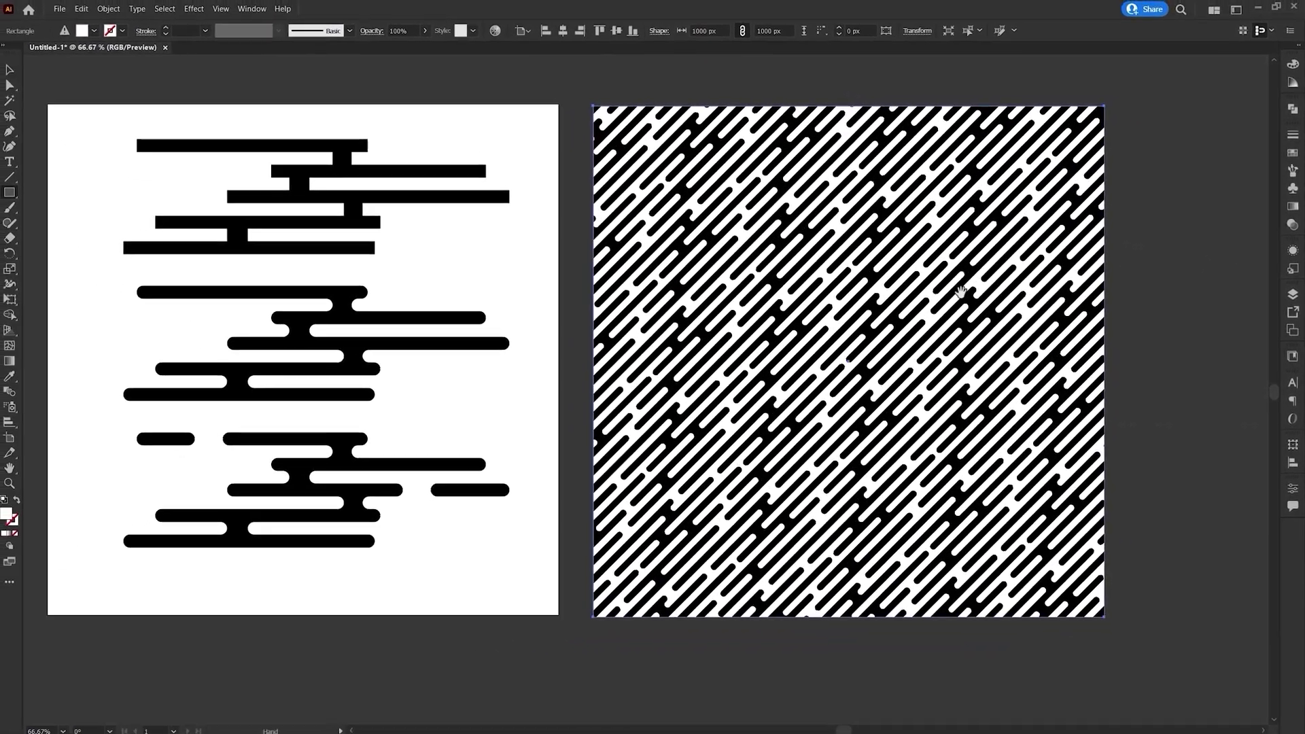